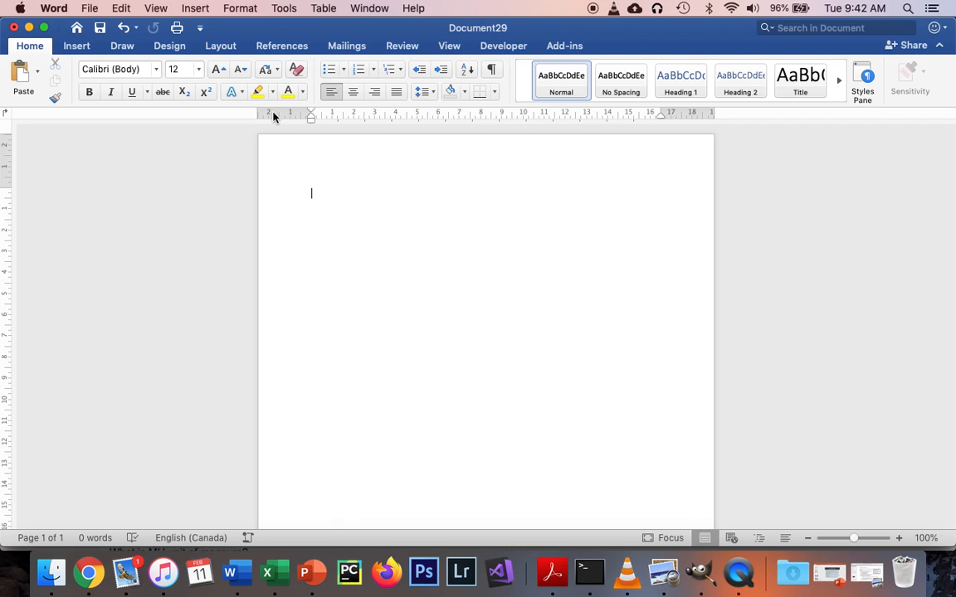
Set a custom left page margin of 5.08 cm for the document.
left_click(217, 48)
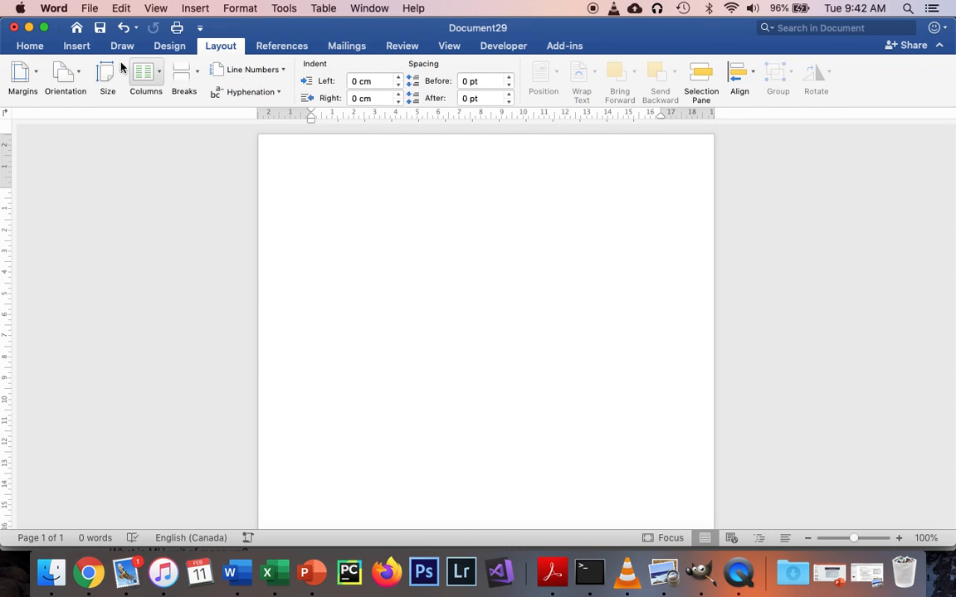
left_click(24, 76)
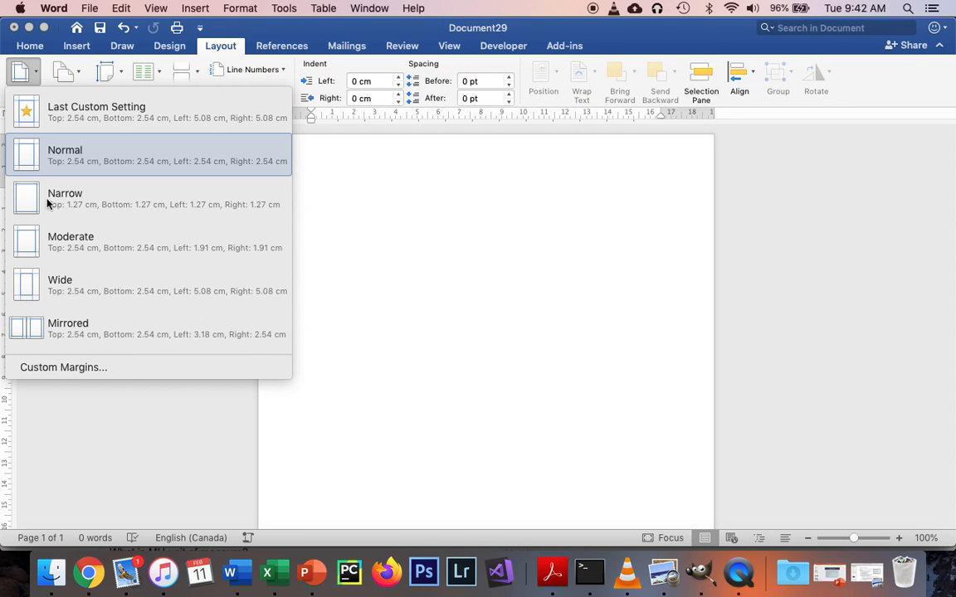
left_click(120, 373)
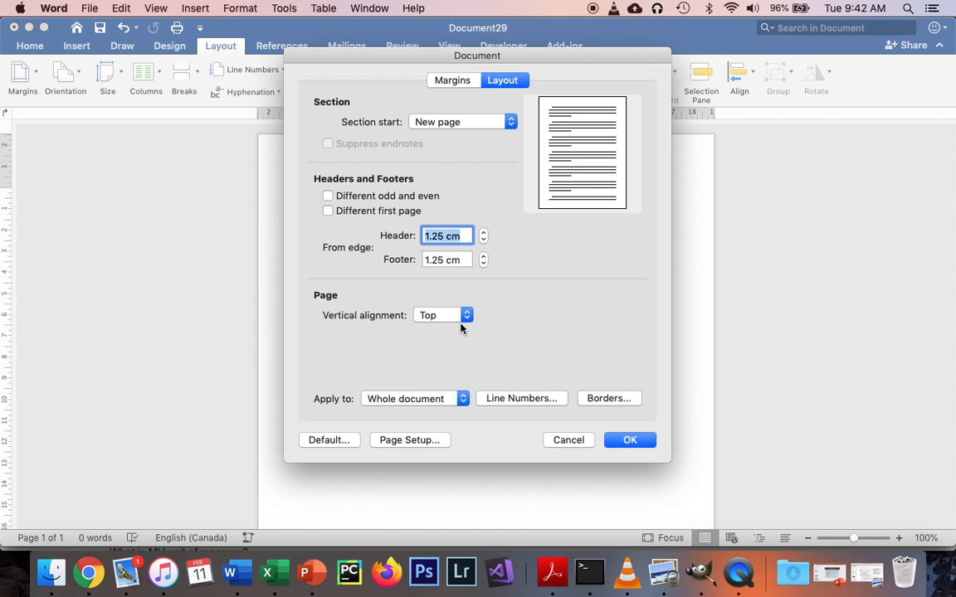
left_click(455, 82)
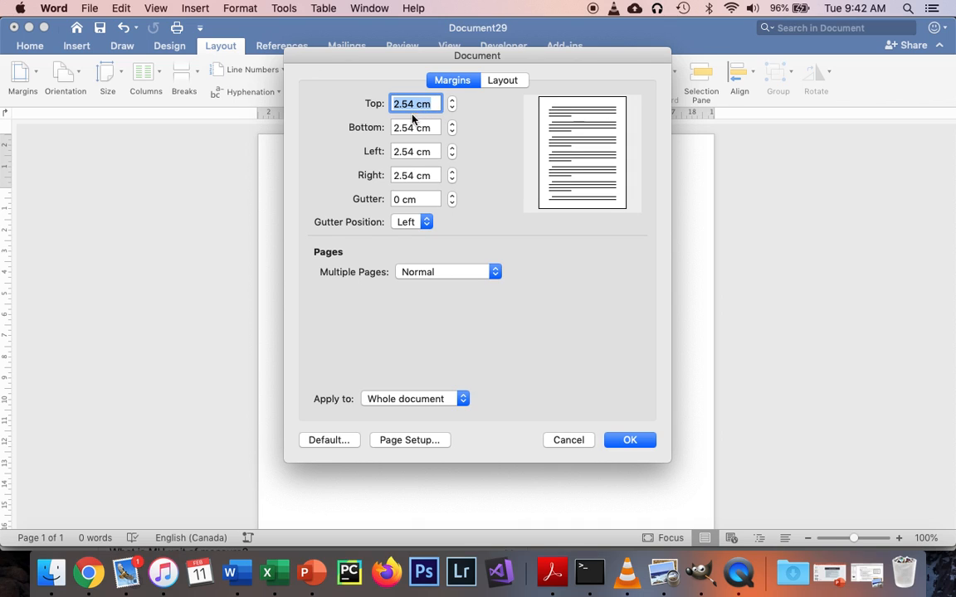
left_click(404, 151)
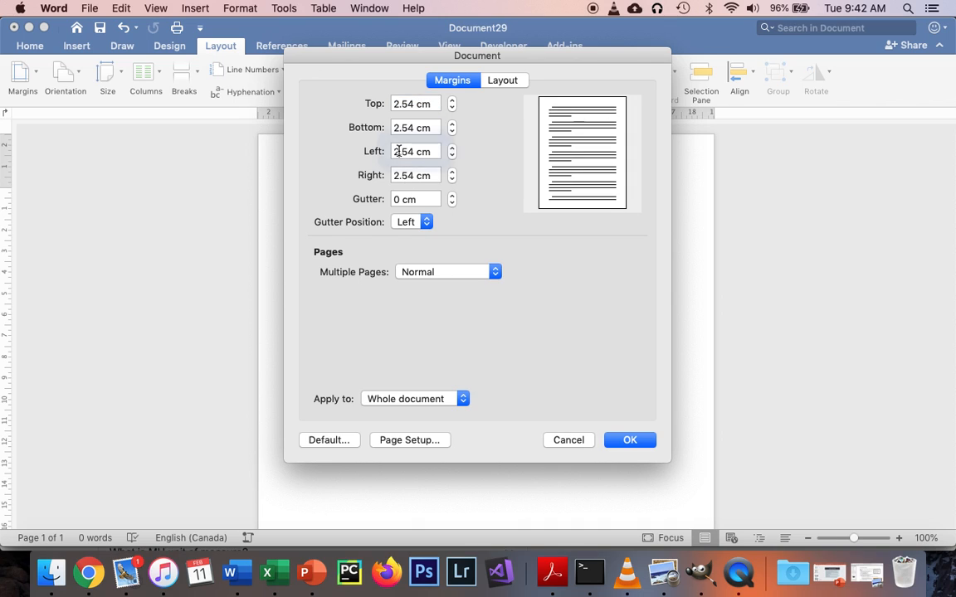
key("BackSpace")
type("5")
left_click(415, 151)
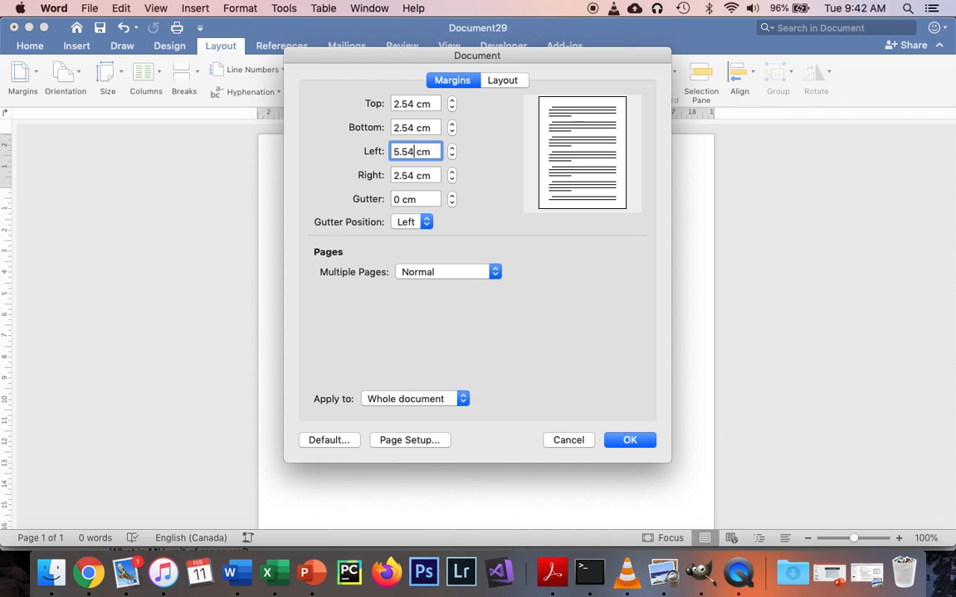
key("BackSpace")
key("BackSpace")
key("BackSpace")
type(".08")
Set the right page margin to 5.08 cm and apply the custom margins to the whole document.
left_click(414, 174)
key("BackSpace")
key("BackSpace")
key("BackSpace")
key("BackSpace")
type("5.08")
key("Return")
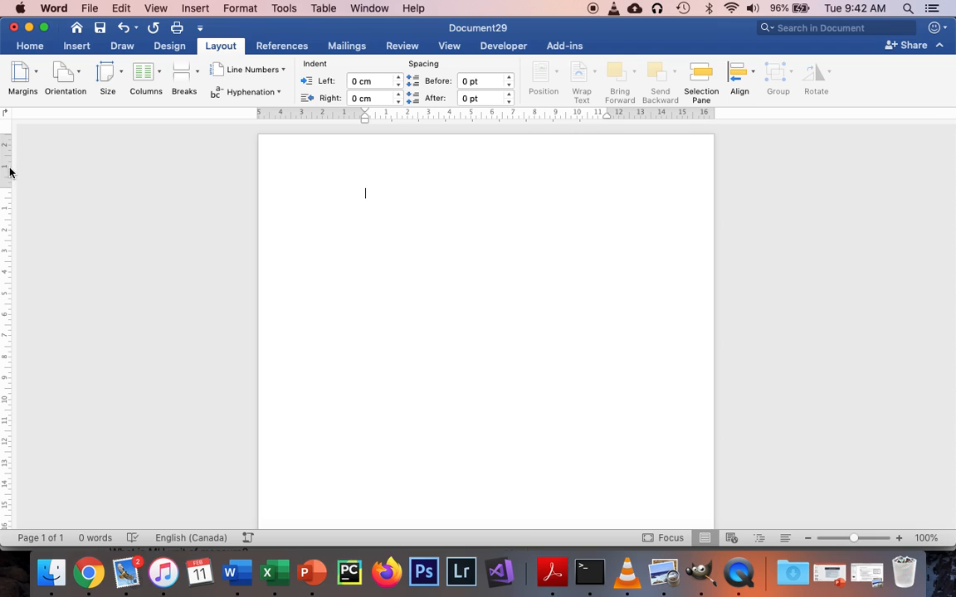
Set the page's vertical alignment to Center for the whole document.
double_click(614, 114)
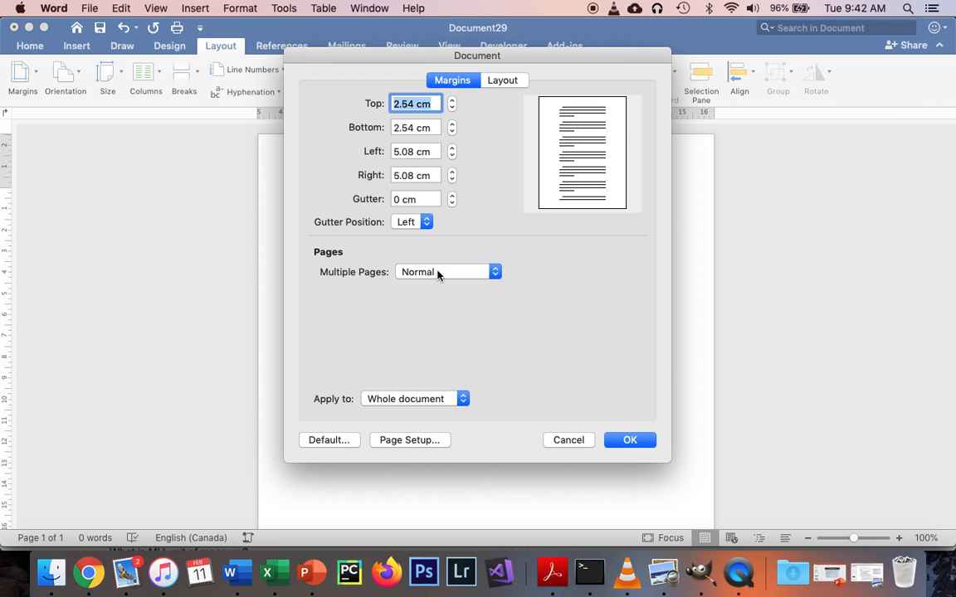
left_click(498, 83)
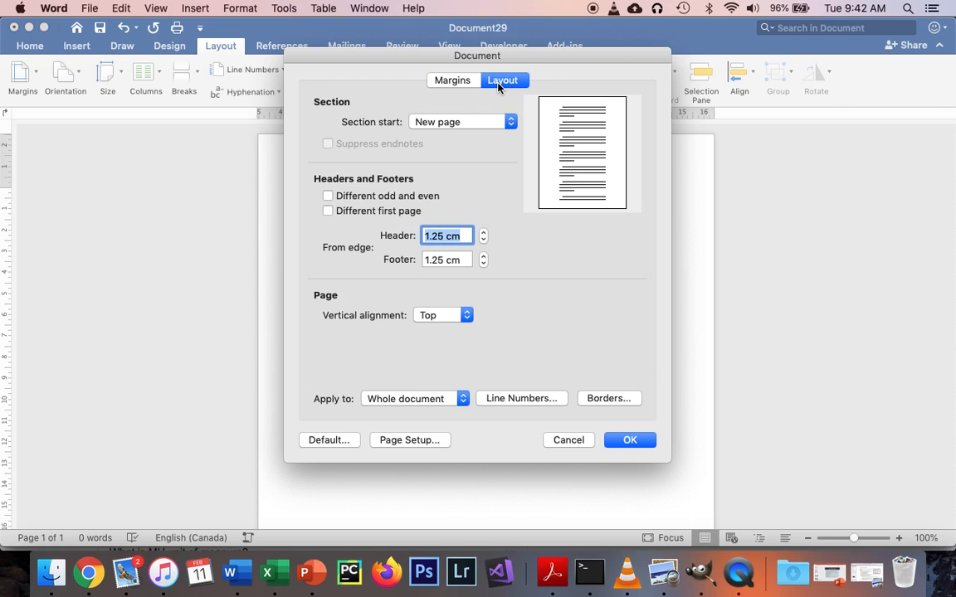
left_click(433, 316)
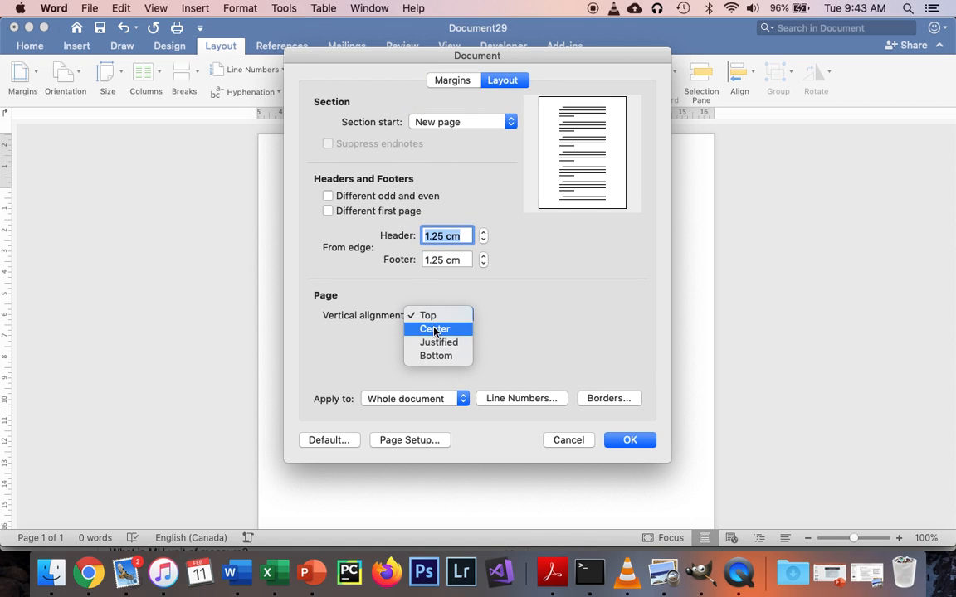
left_click(433, 329)
key("Return")
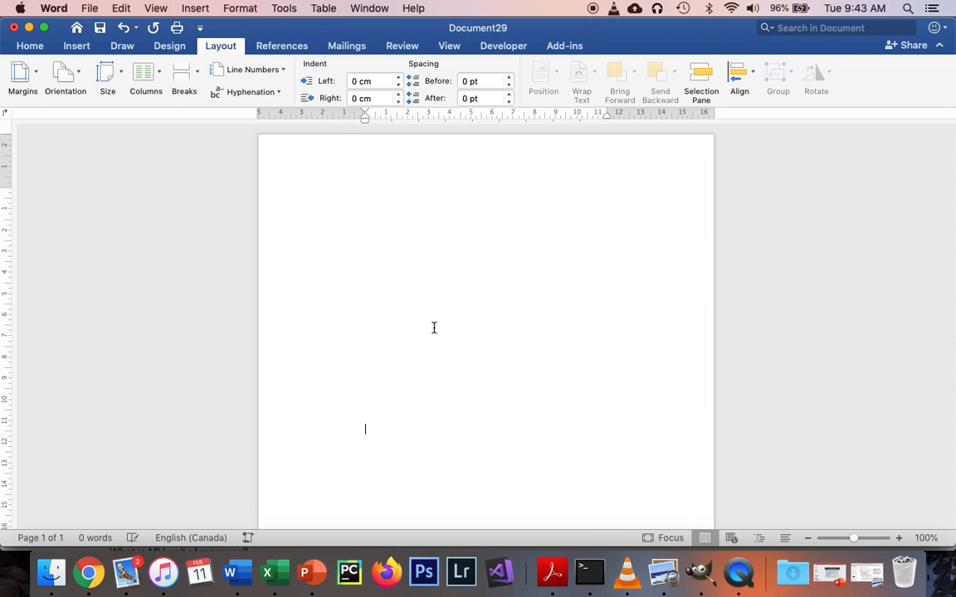
Set the font of the blank document to Tahoma.
left_click(40, 48)
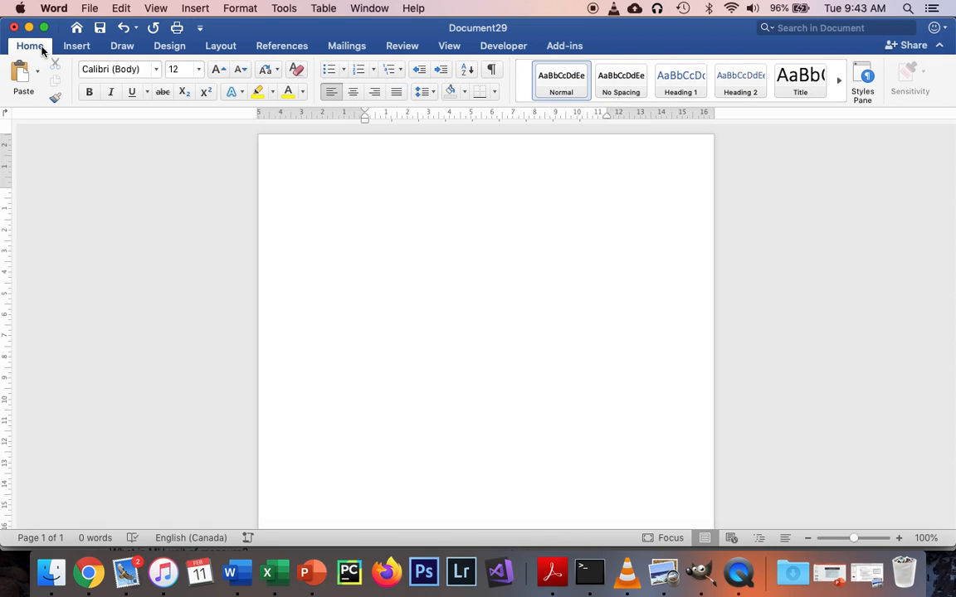
left_click(157, 73)
scroll(160, 267, "down", 20)
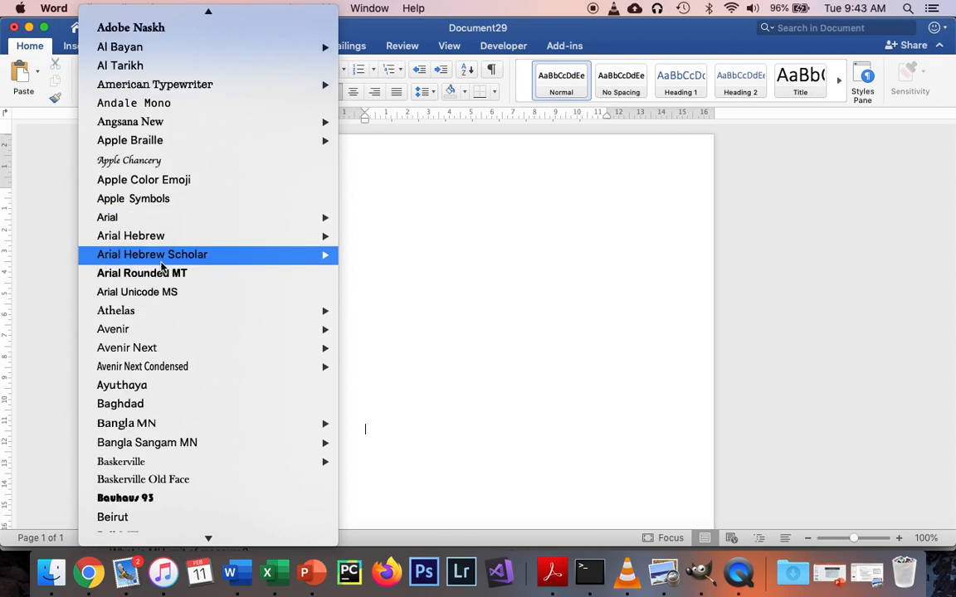
scroll(160, 266, "down", 20)
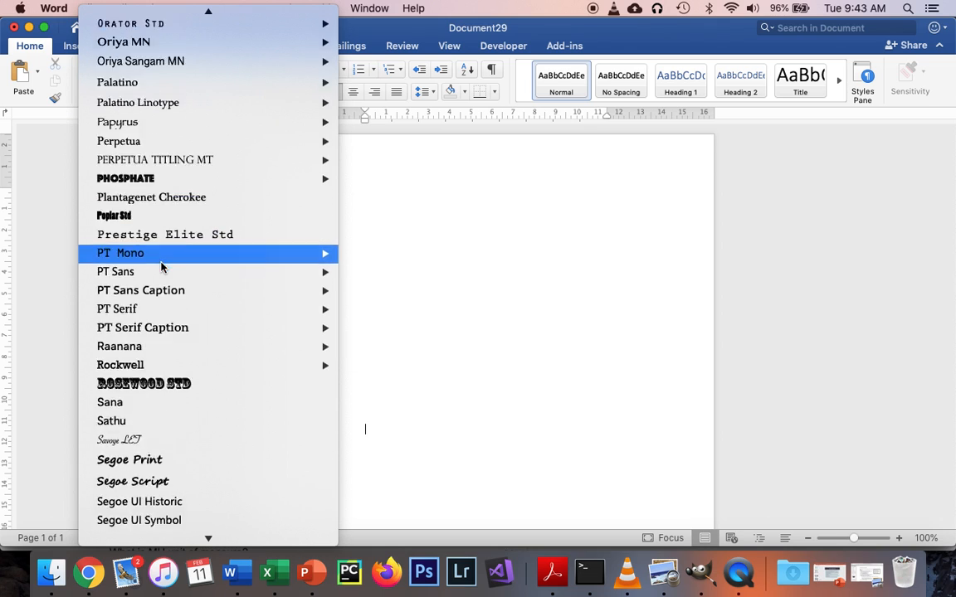
scroll(162, 265, "down", 15)
scroll(164, 268, "up", 5)
scroll(161, 267, "up", 5)
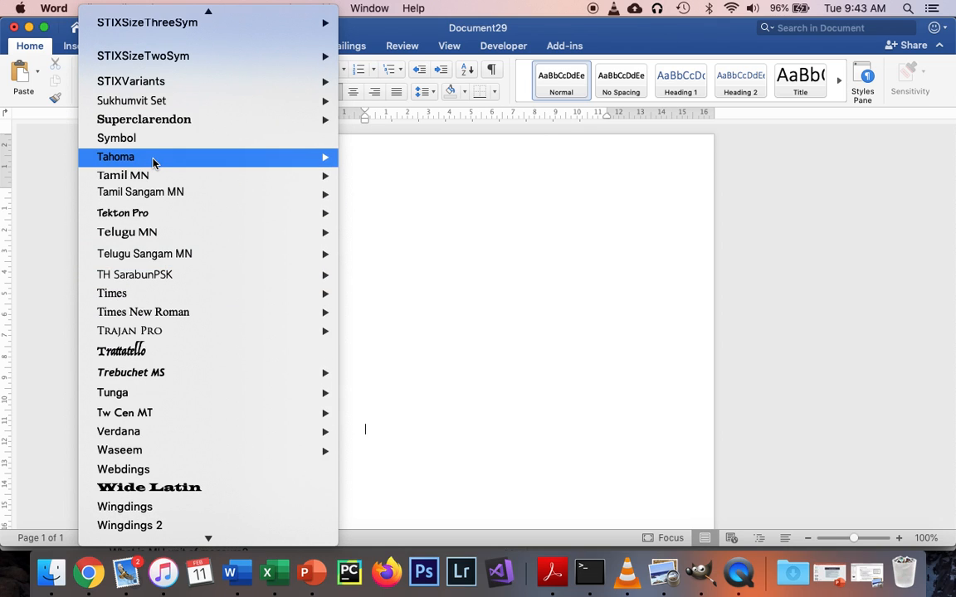
mouse_move(154, 157)
left_click(356, 156)
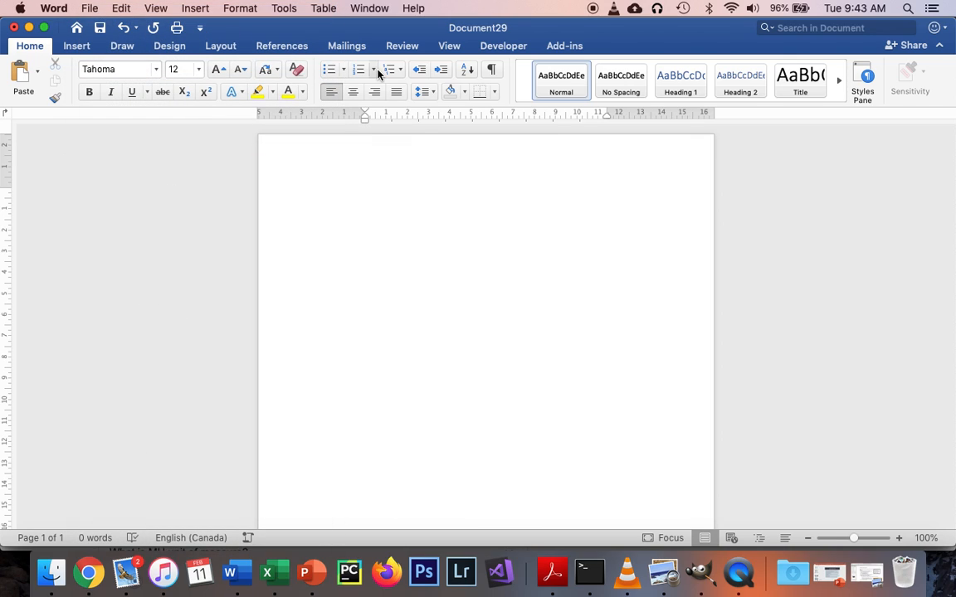
Increase the font size to 14 and set the font colour to the standard blue.
left_click(217, 71)
left_click(304, 93)
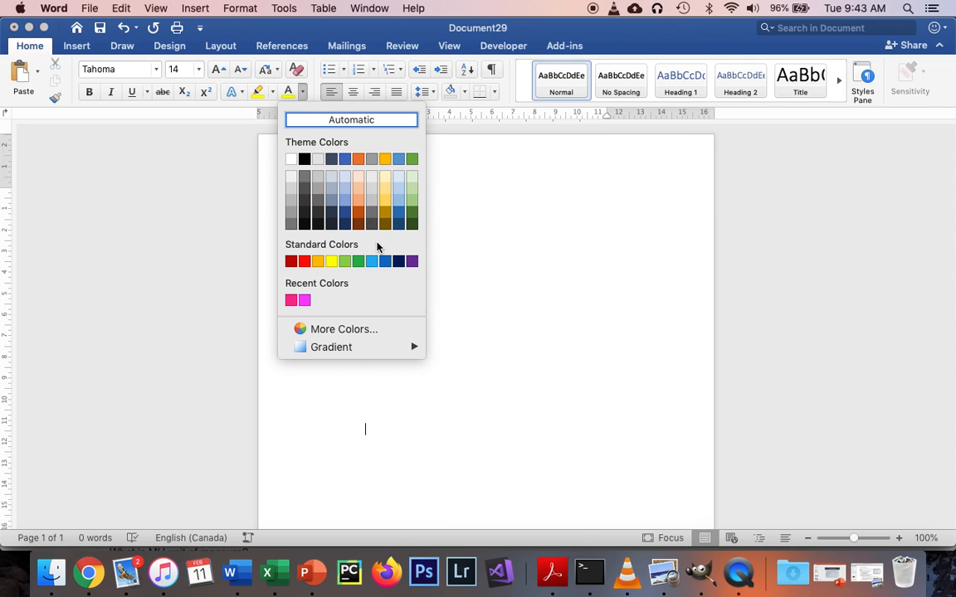
left_click(385, 263)
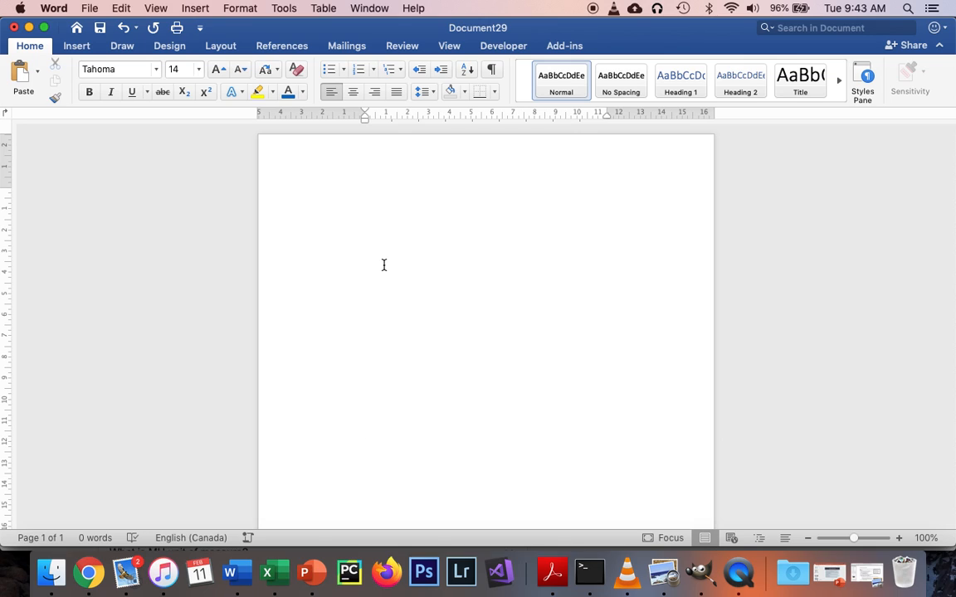
Set the line spacing to 1.5 and accept the paragraph indent and spacing options.
left_click(428, 92)
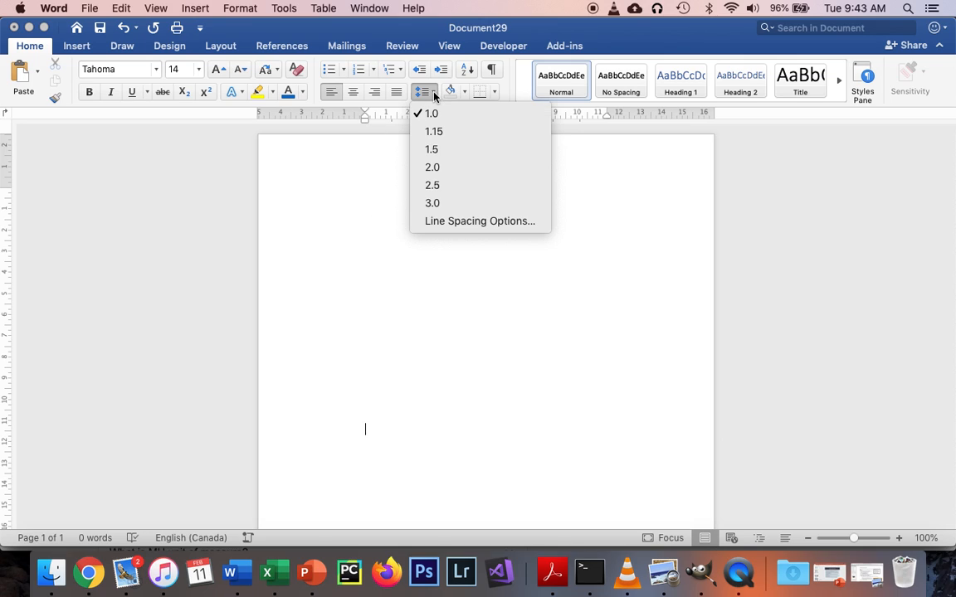
left_click(434, 149)
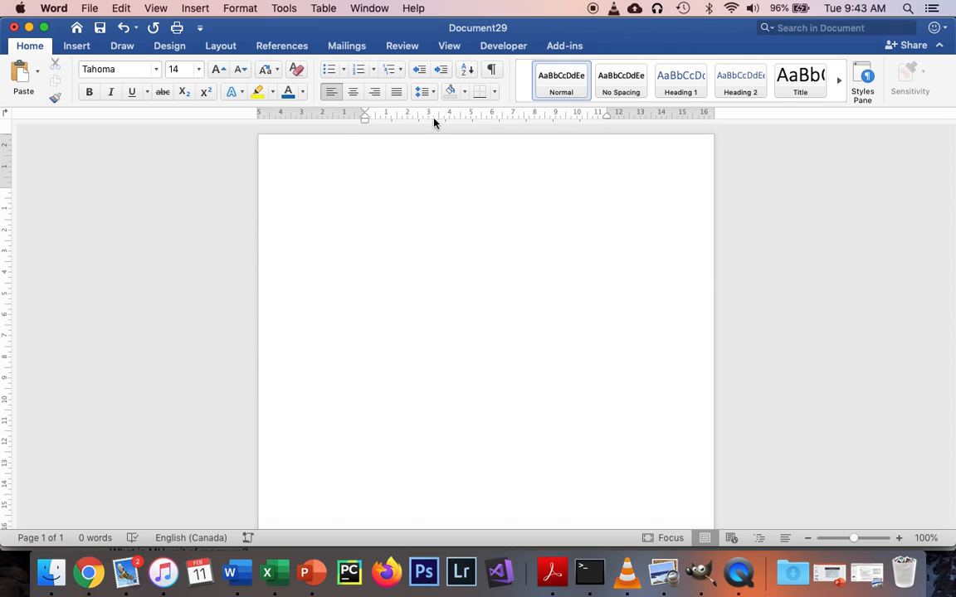
left_click(433, 92)
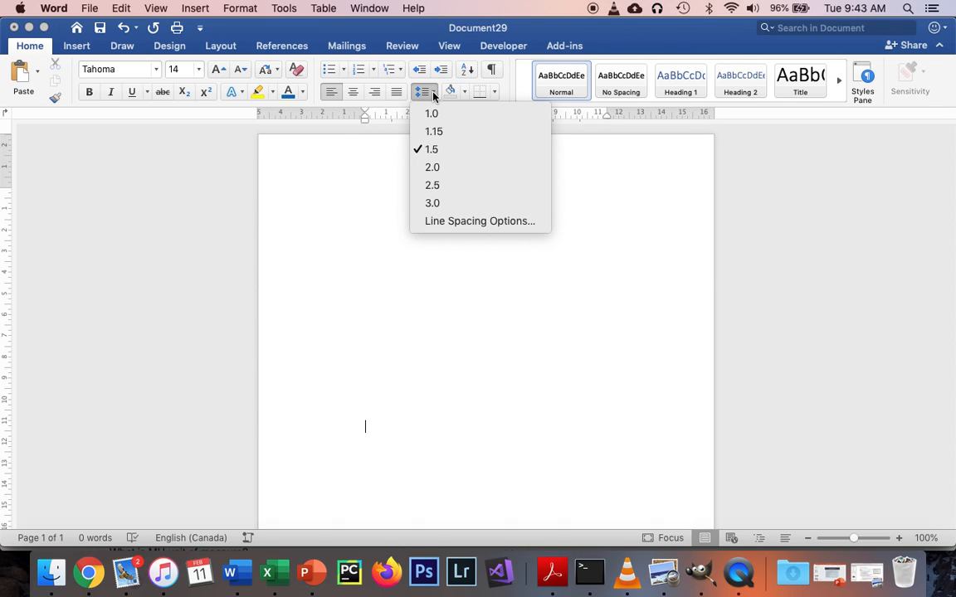
left_click(457, 224)
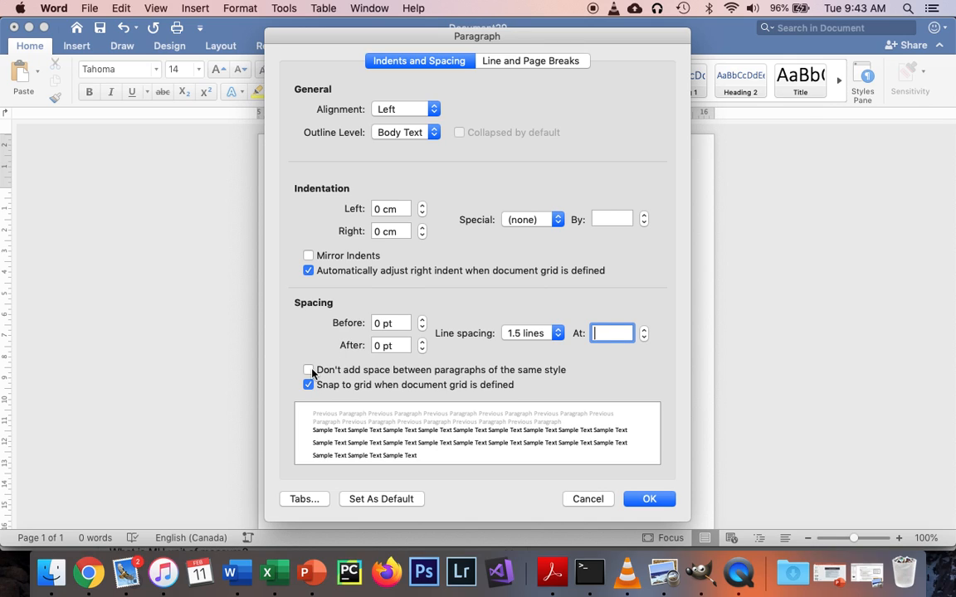
left_click(648, 499)
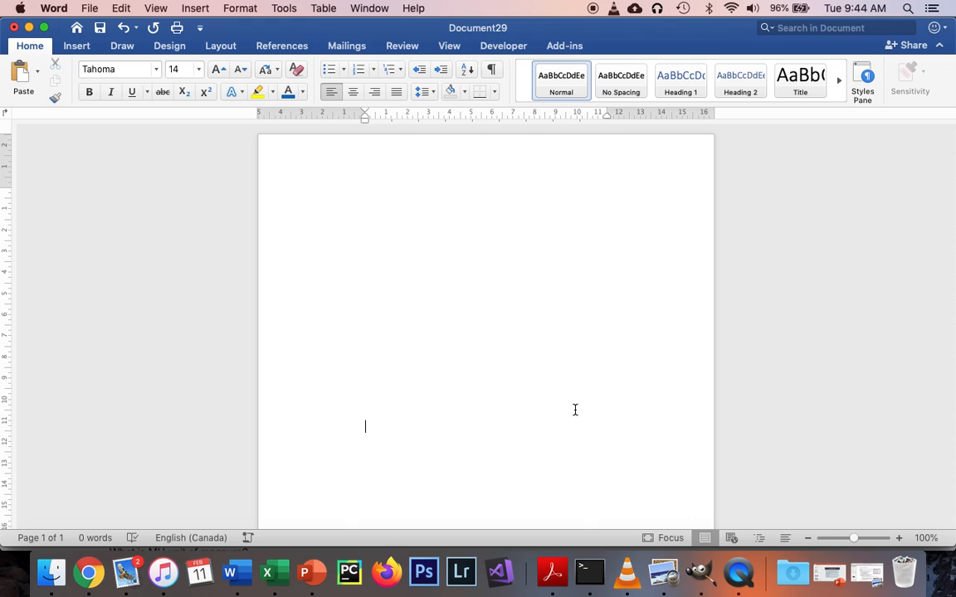
Enter the title text "USING SYMBOLS IN" in capitals.
type("USIN")
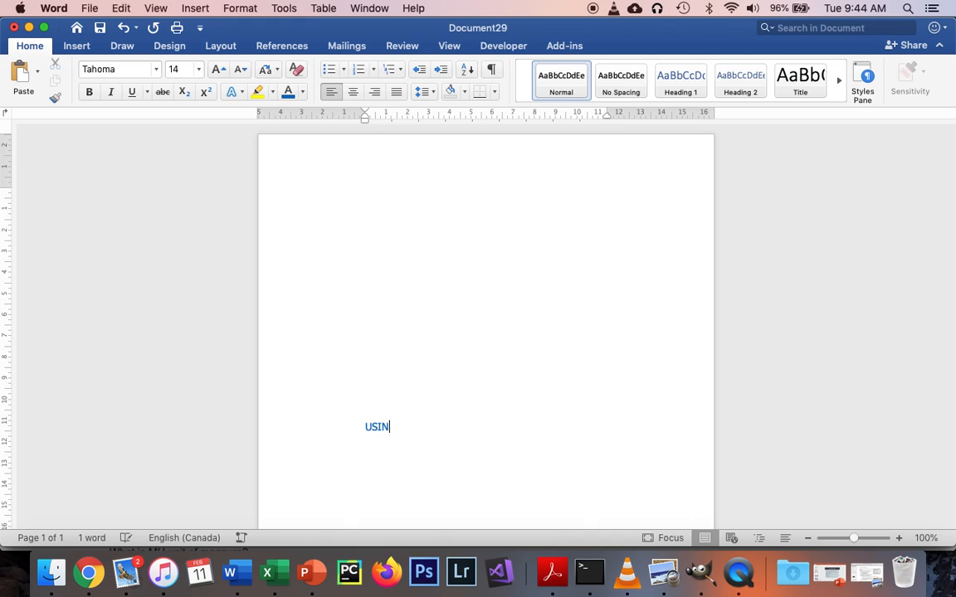
type("G SYSM")
key("BackSpace")
key("BackSpace")
type("MBOLS")
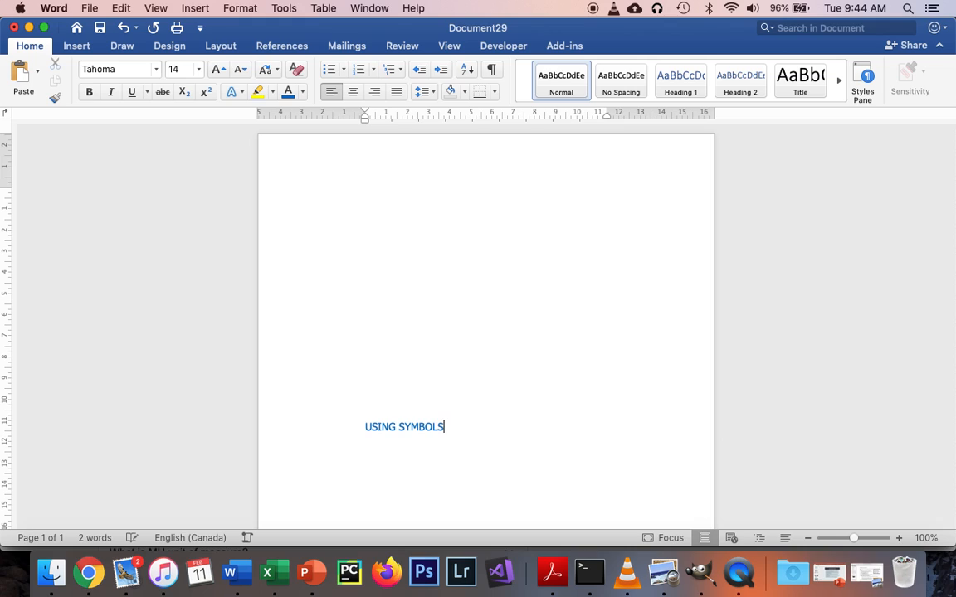
type(" IN")
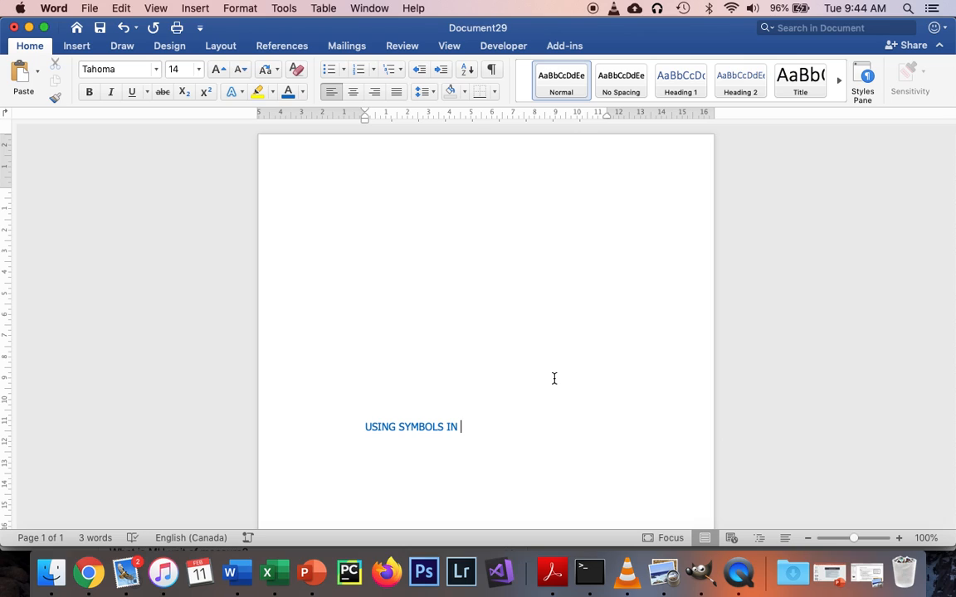
Complete the title with "MS" in superscript followed by "WORD" in normal text.
left_click(205, 93)
type("MS")
left_click(204, 93)
type("WORD")
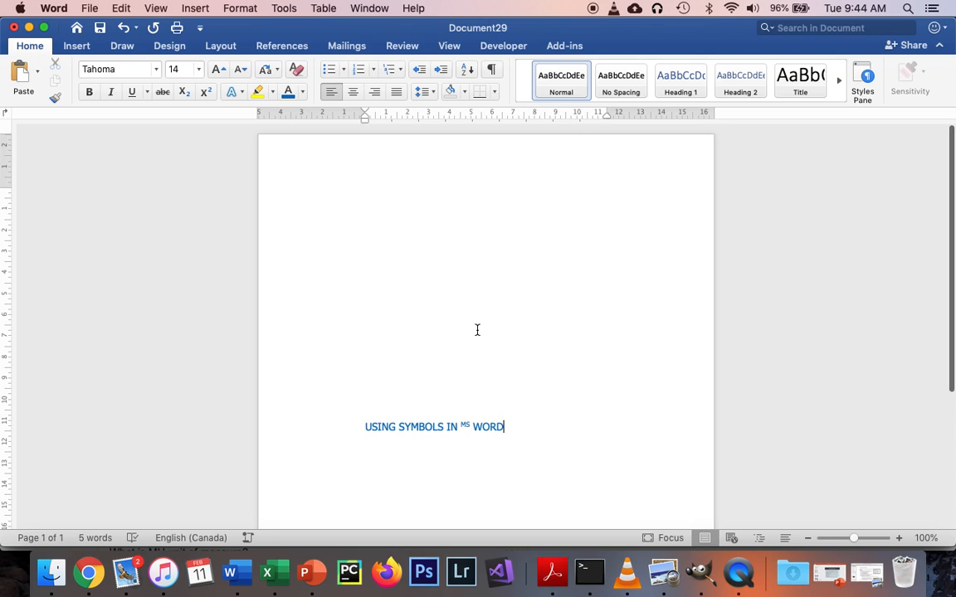
Centre the title line "USING SYMBOLS IN MS WORD" and make it bold and underlined.
scroll(477, 330, "down", 5)
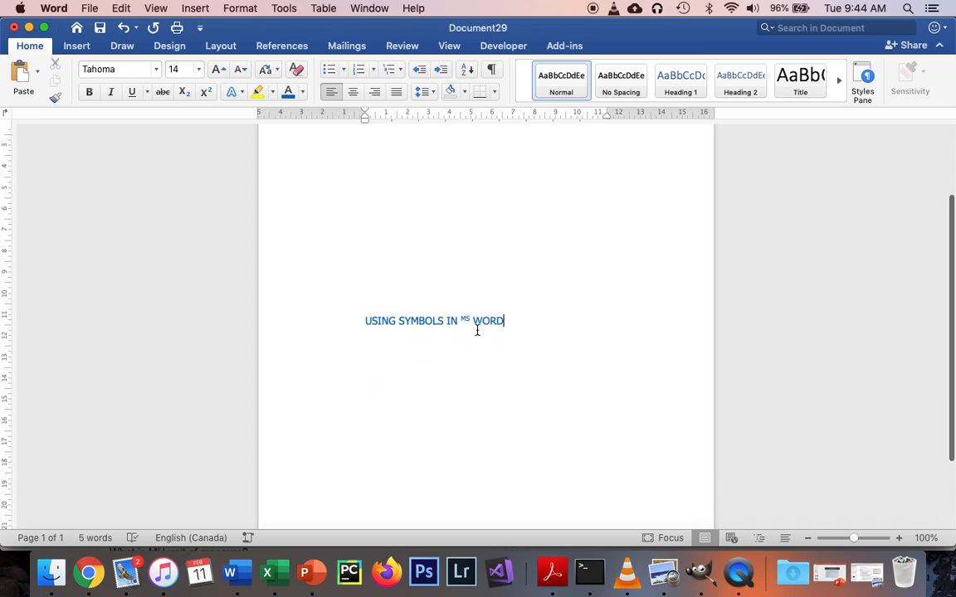
key("super+e")
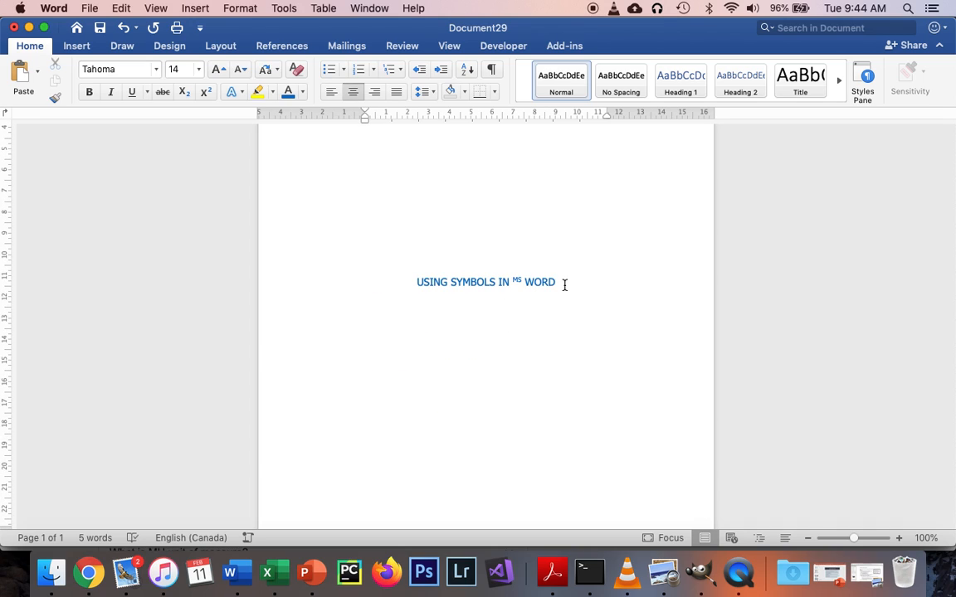
left_click_drag(564, 284, 414, 285)
key("super+b")
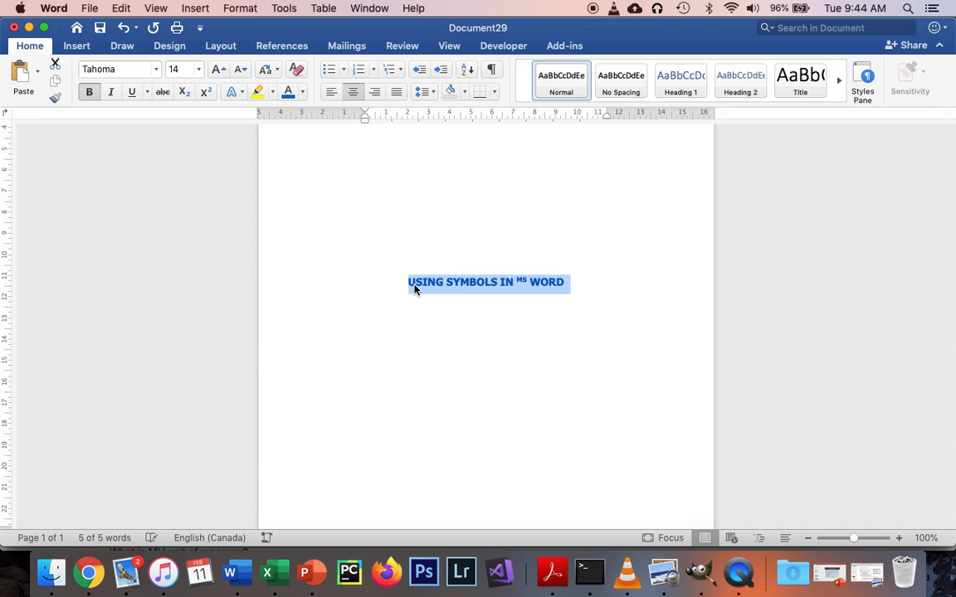
key("super+u")
key("Right")
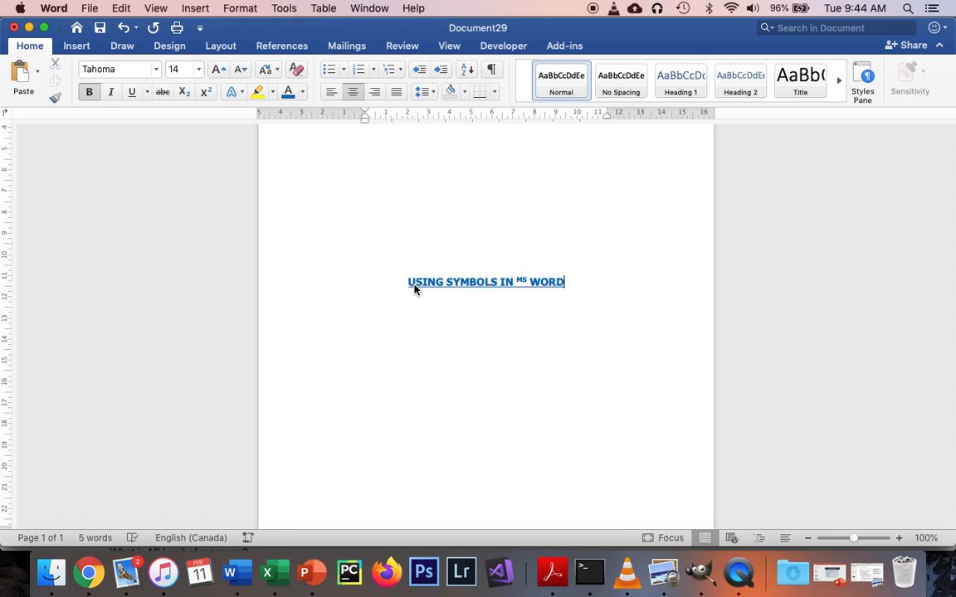
Start a new paragraph two lines below the title, with bold turned off and left alignment.
key("Return")
key("Return")
key("super+b")
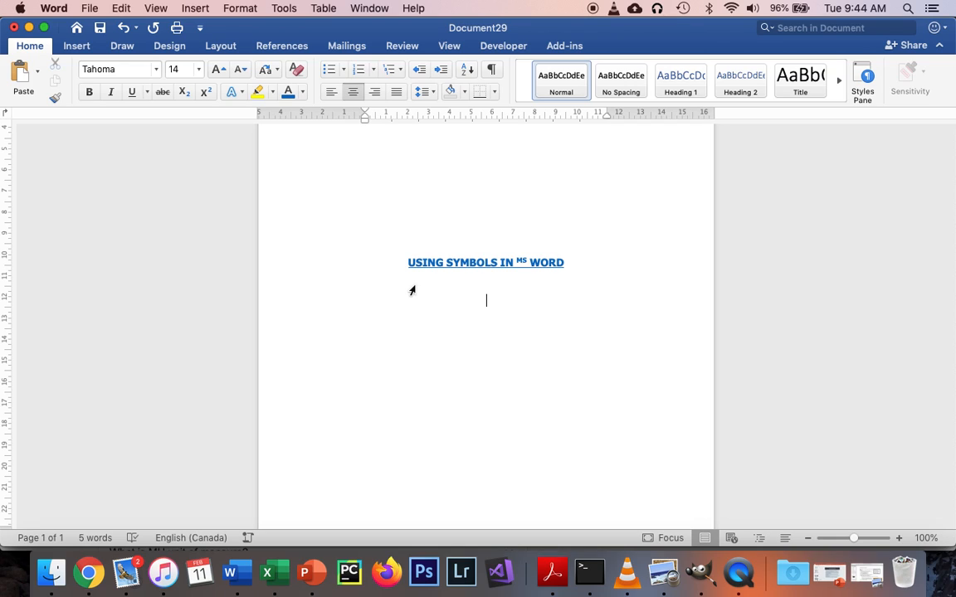
left_click(332, 93)
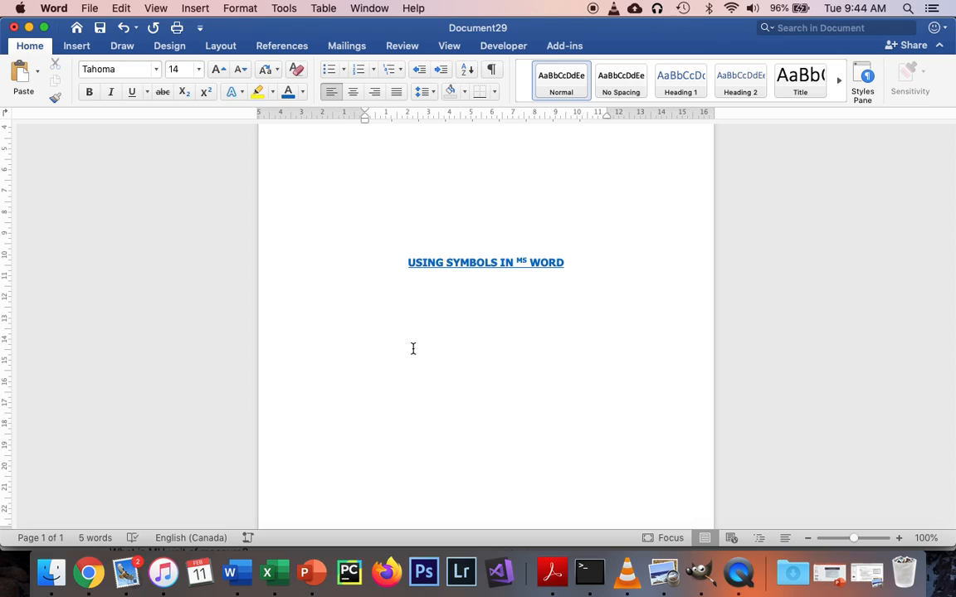
Enter the line "Font: Normal" below the title.
type("Font: norma")
key("BackSpace")
key("BackSpace")
key("BackSpace")
key("BackSpace")
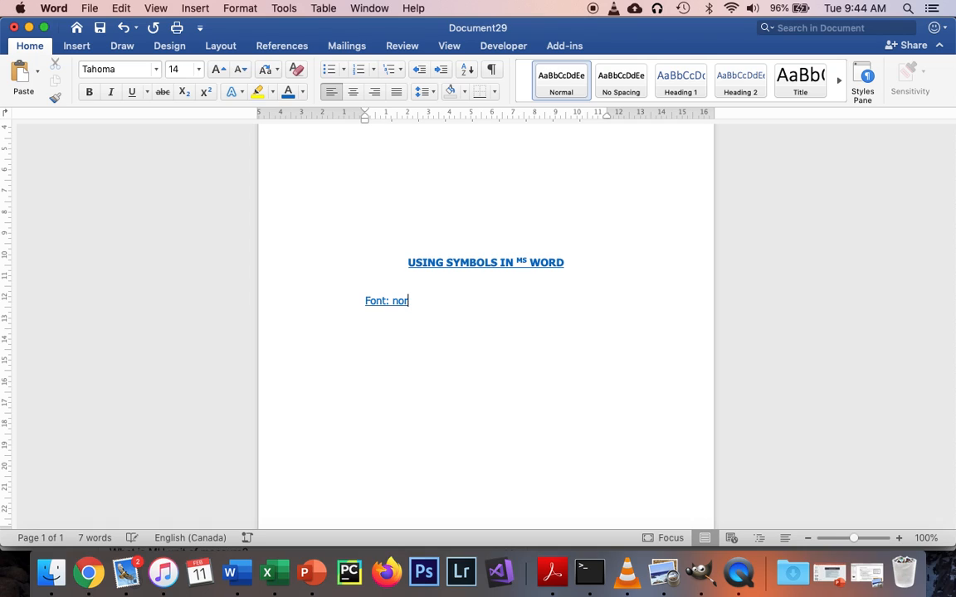
key("BackSpace")
type("Normal")
Make the "Font: Normal" line bold.
left_click_drag(425, 302, 366, 300)
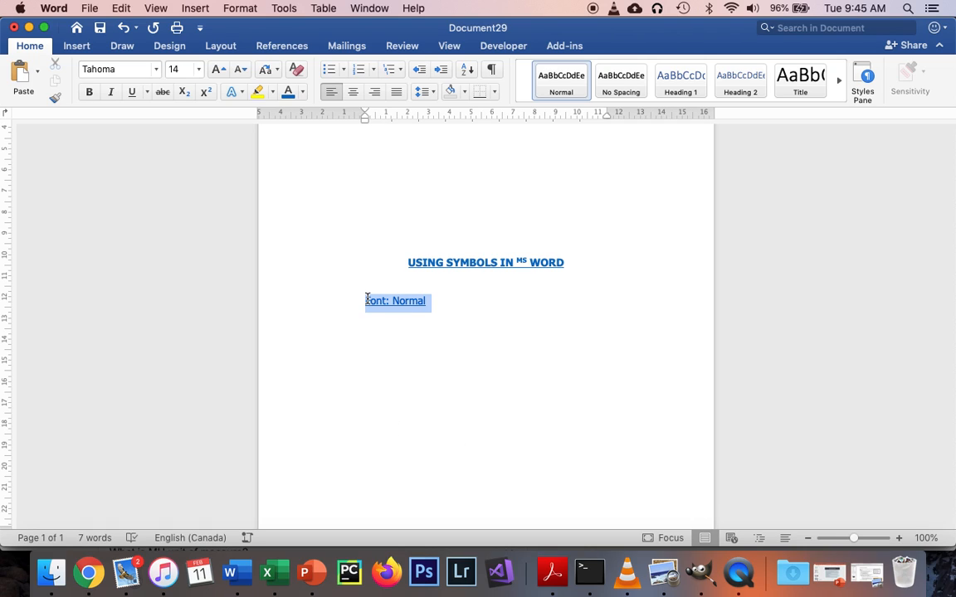
left_click(89, 92)
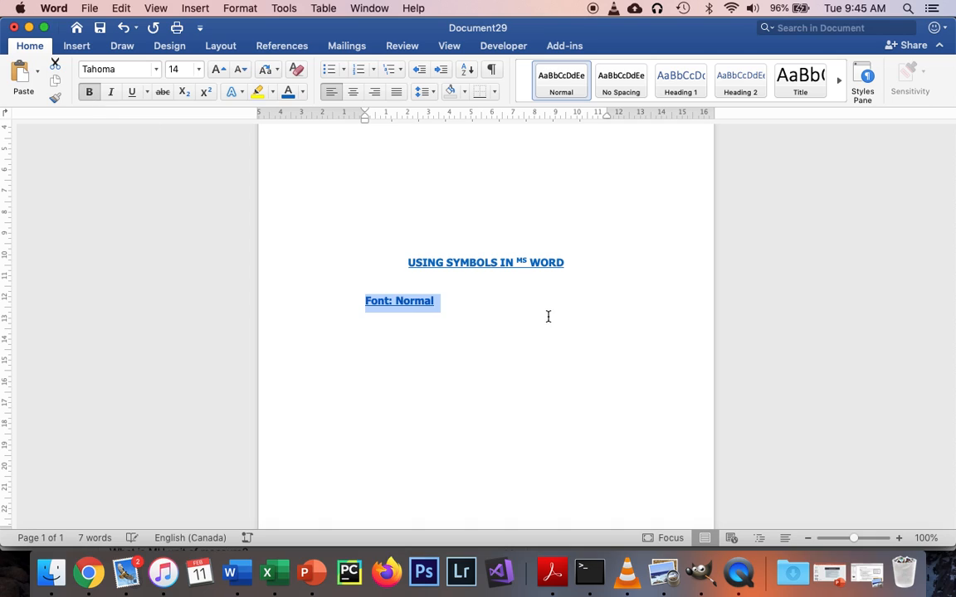
left_click(464, 315)
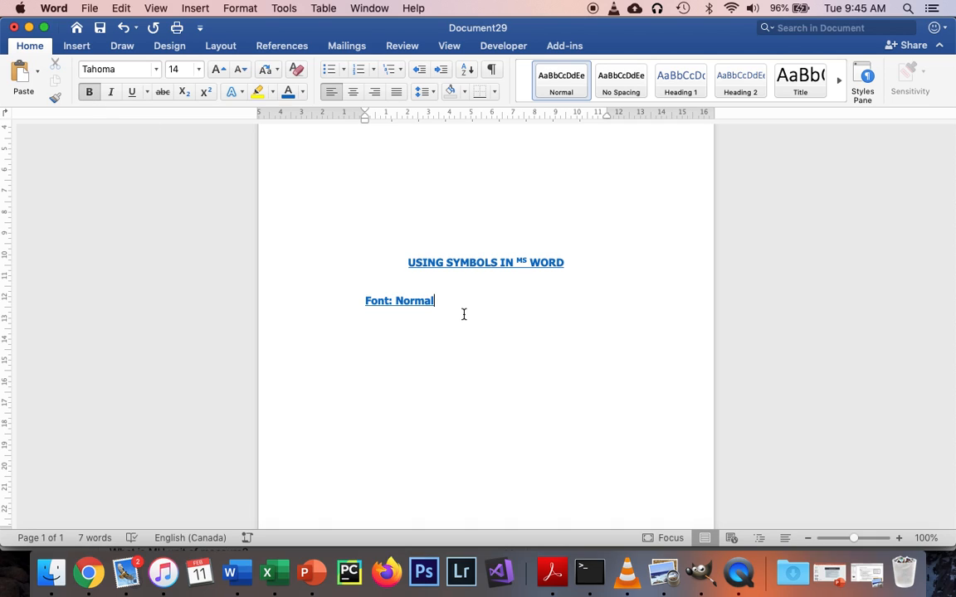
Start a new line below "Font: Normal" with bold and underline turned off.
key("Return")
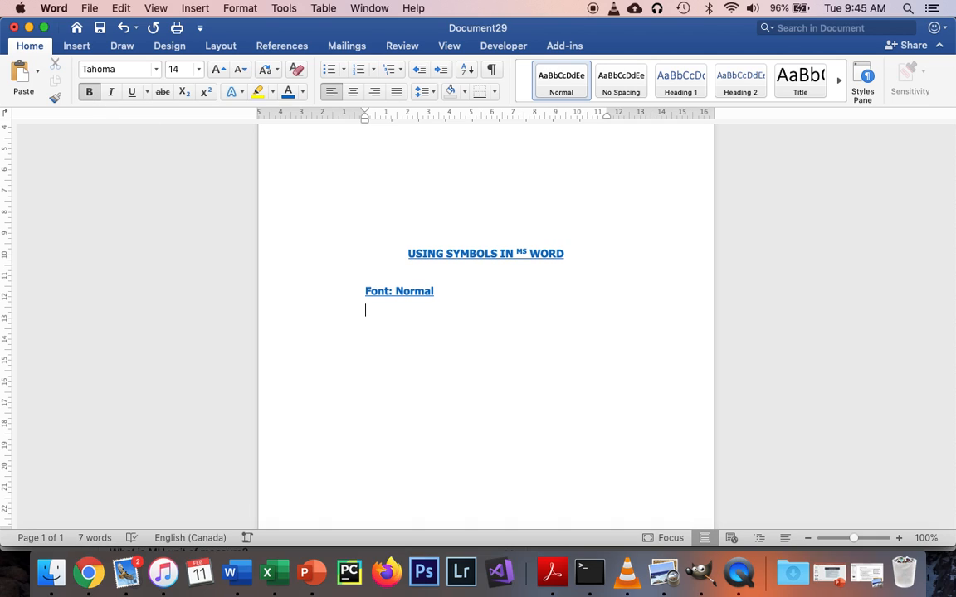
key("super+b")
left_click(131, 91)
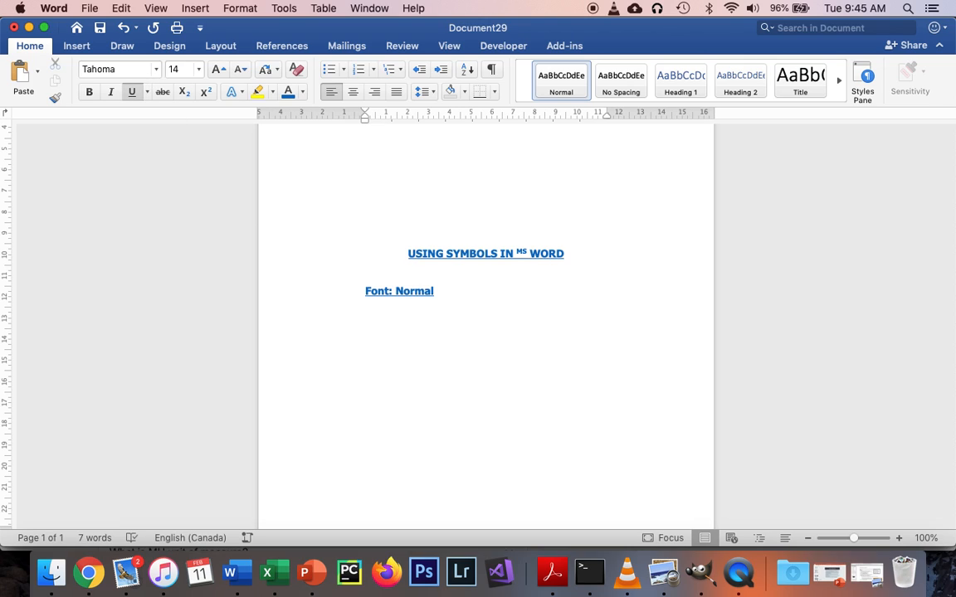
key("Tab")
key("BackSpace")
left_click(146, 92)
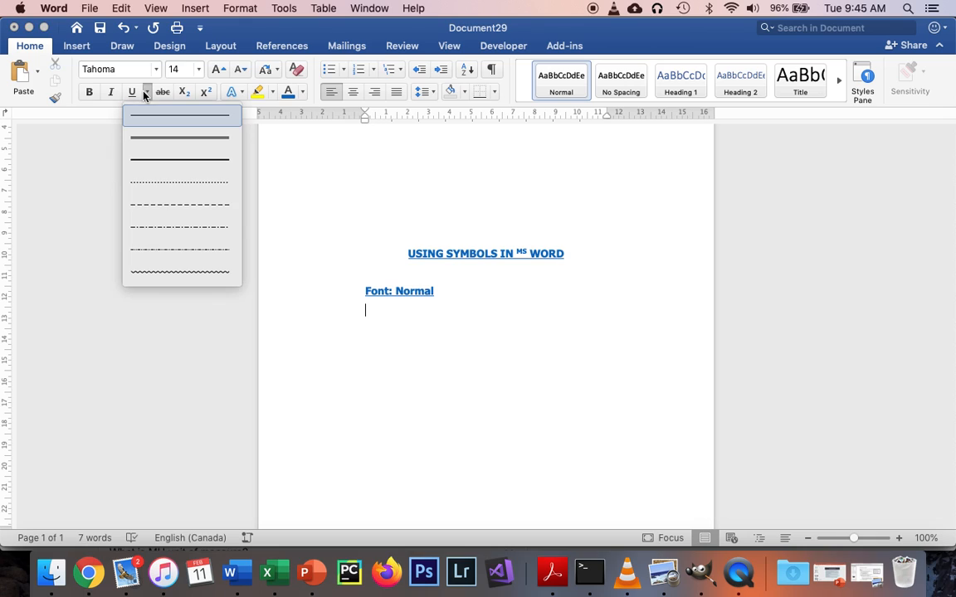
left_click(179, 116)
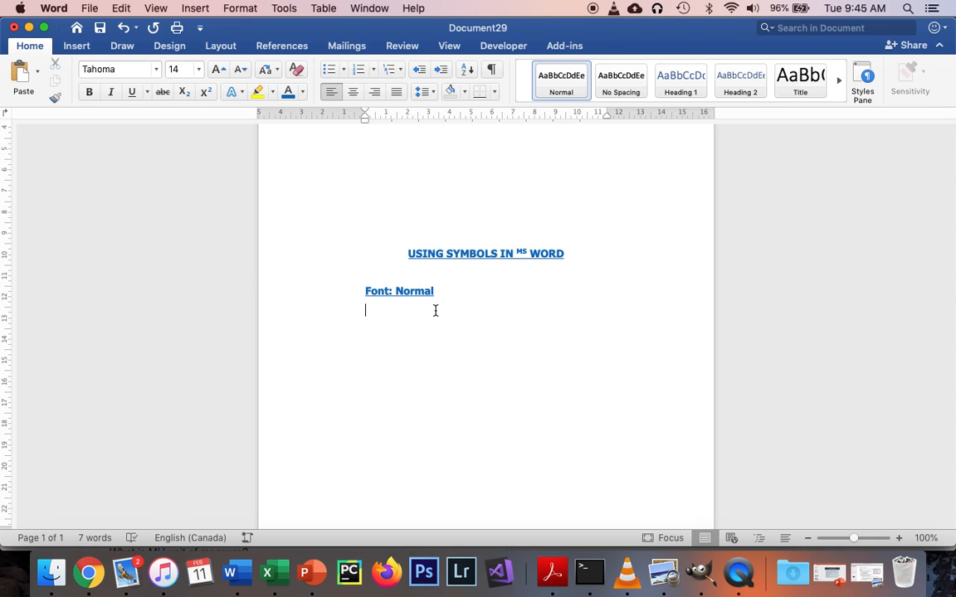
type("abc")
key("BackSpace")
key("BackSpace")
key("BackSpace")
type("af")
key("BackSpace")
key("BackSpace")
type("af")
Enter the indented text "Accent aigue" under "Font: Normal", followed by two tab stops.
type("Accent")
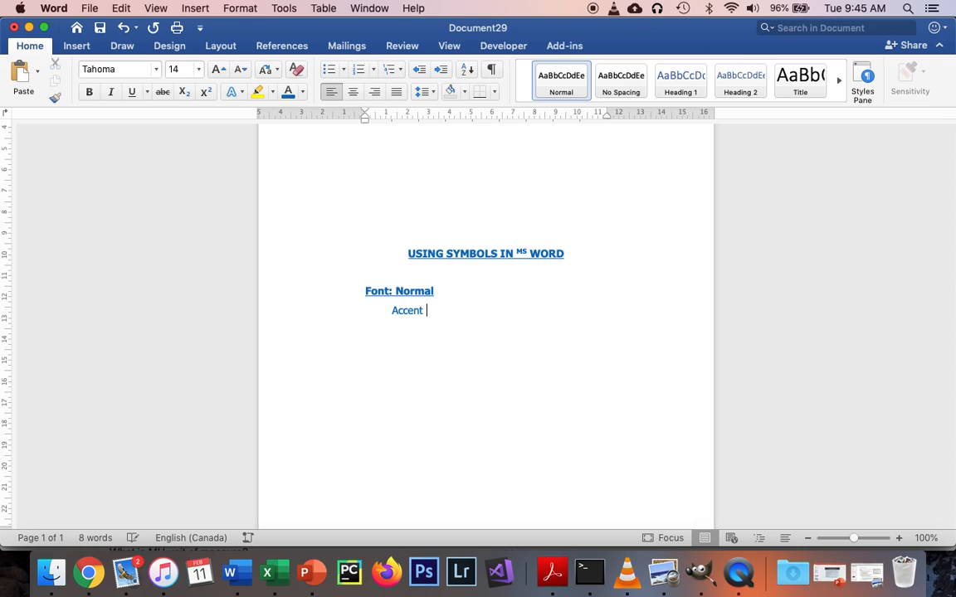
type("aigue")
key("Tab")
key("Tab")
Insert the symbol é from the normal text font after "Accent aigue" and close the symbol dialog.
left_click(77, 45)
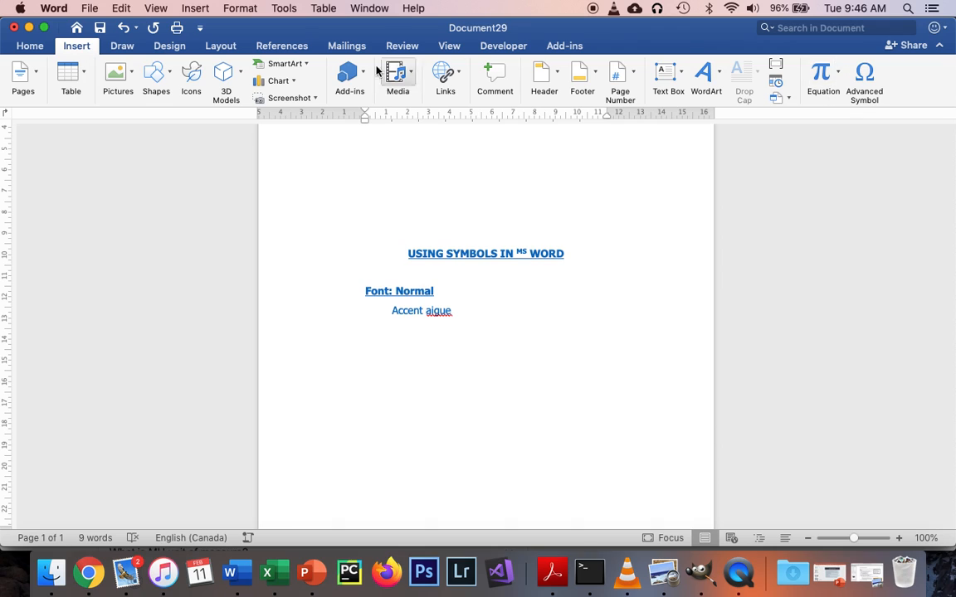
left_click(197, 8)
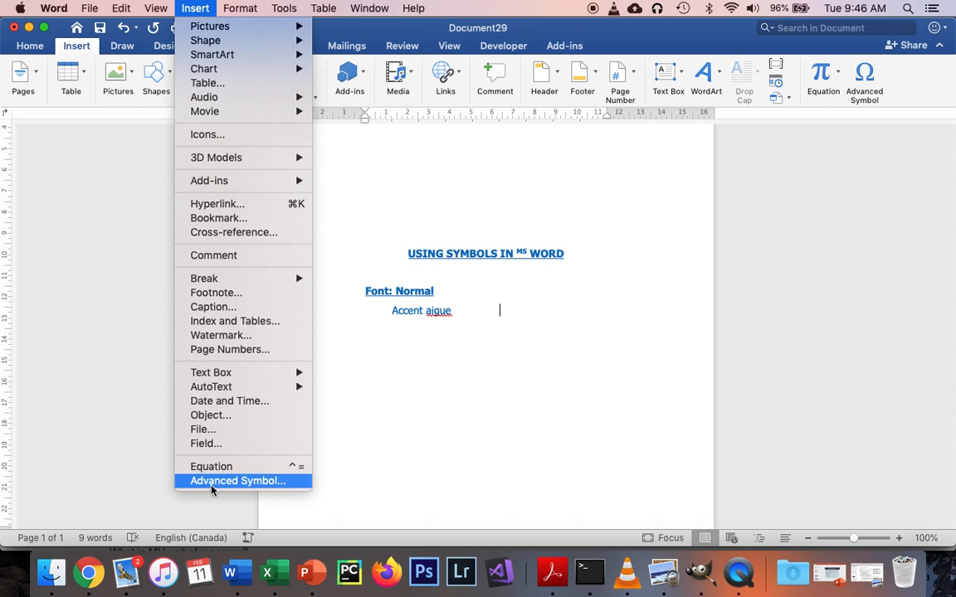
left_click(127, 378)
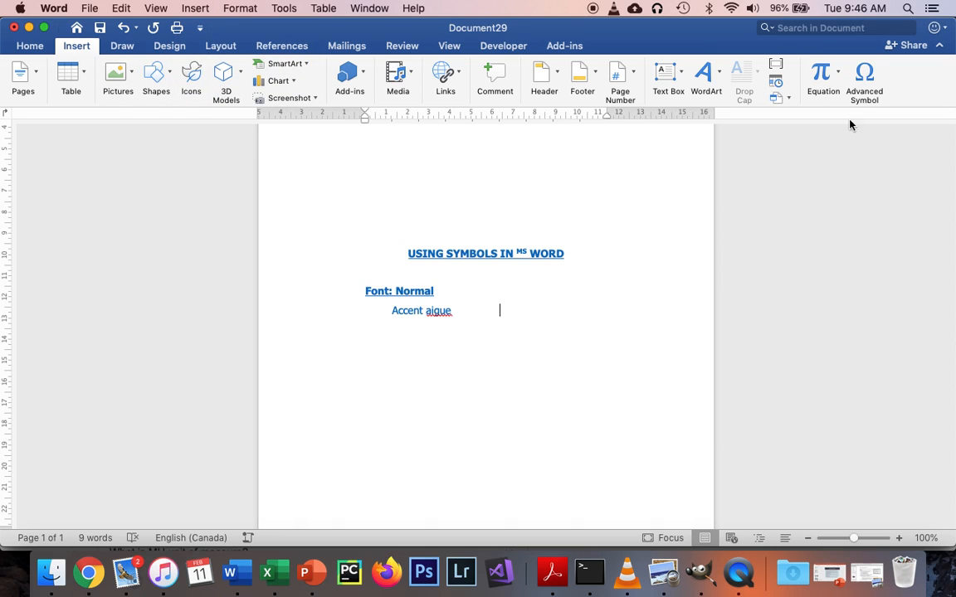
left_click(871, 77)
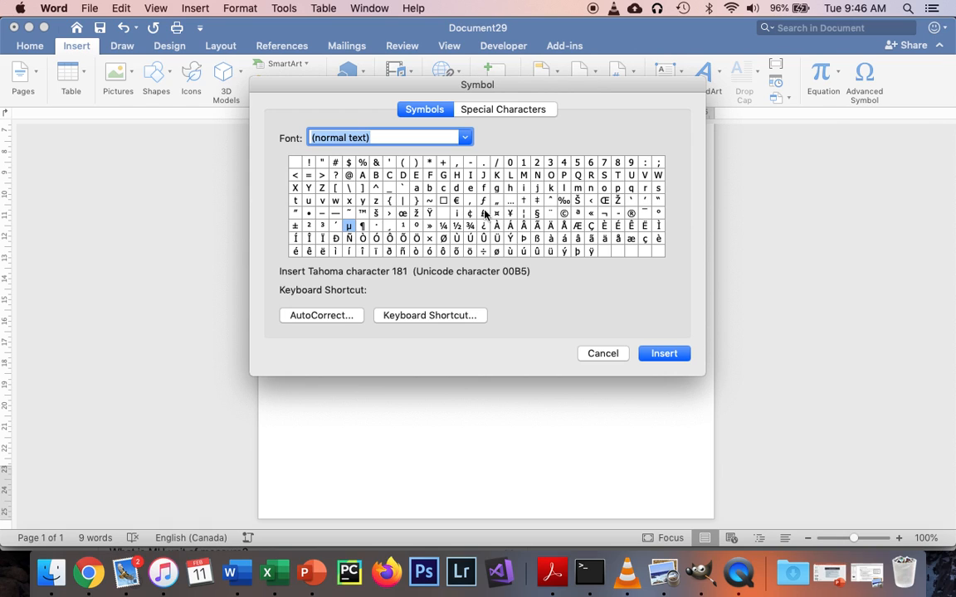
left_click(296, 250)
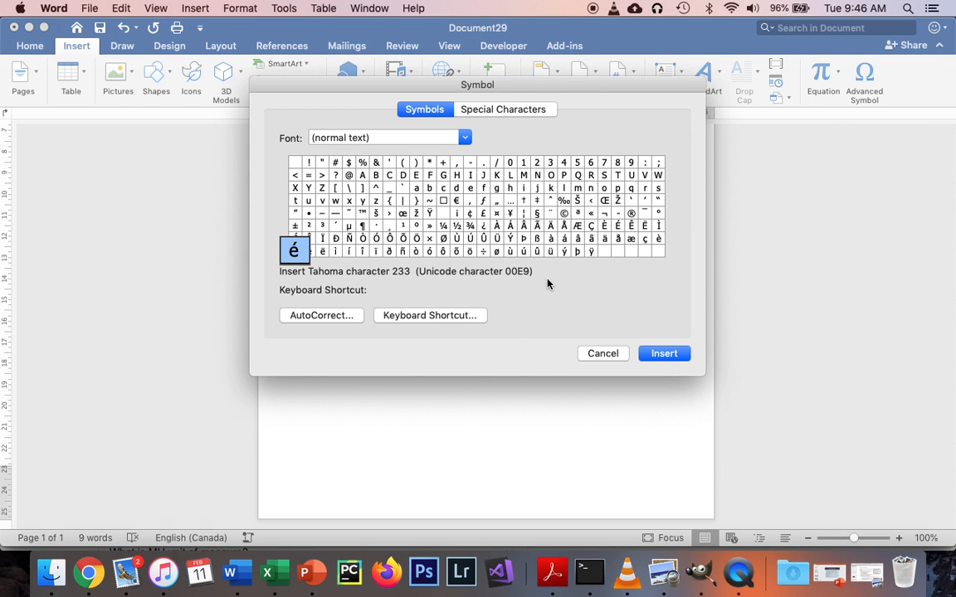
left_click(651, 355)
left_click(619, 355)
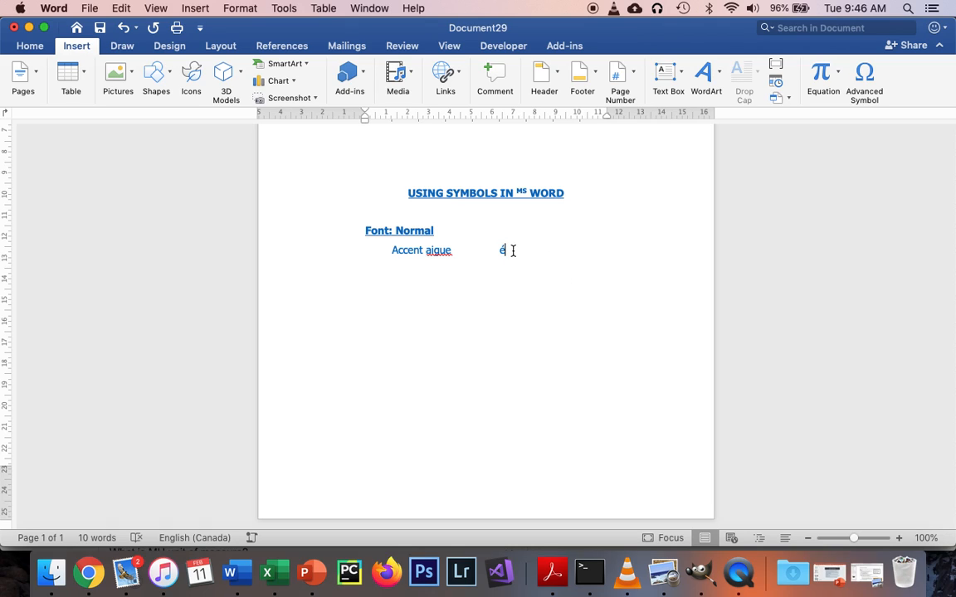
Move the é one tab stop further from "Accent aigue" and return to the end of the line.
left_click(501, 251)
key("Tab")
left_click(455, 260)
left_click(546, 253)
Add an indented line reading "Accent circonflexe" below "Accent aigue", followed by a tab.
key("Return")
type("Acc")
key("BackSpace")
key("BackSpace")
key("BackSpace")
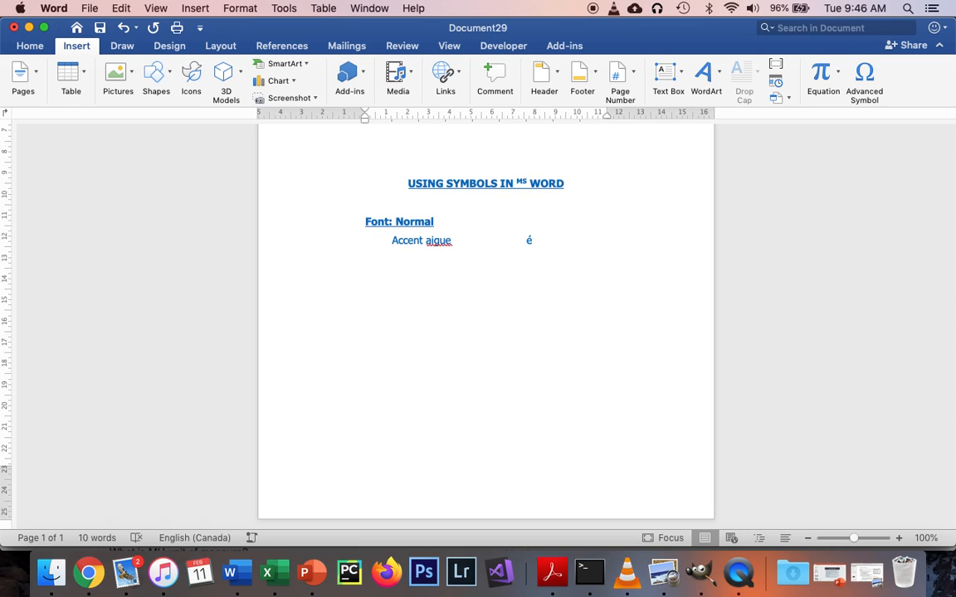
type("Acc")
key("BackSpace")
key("BackSpace")
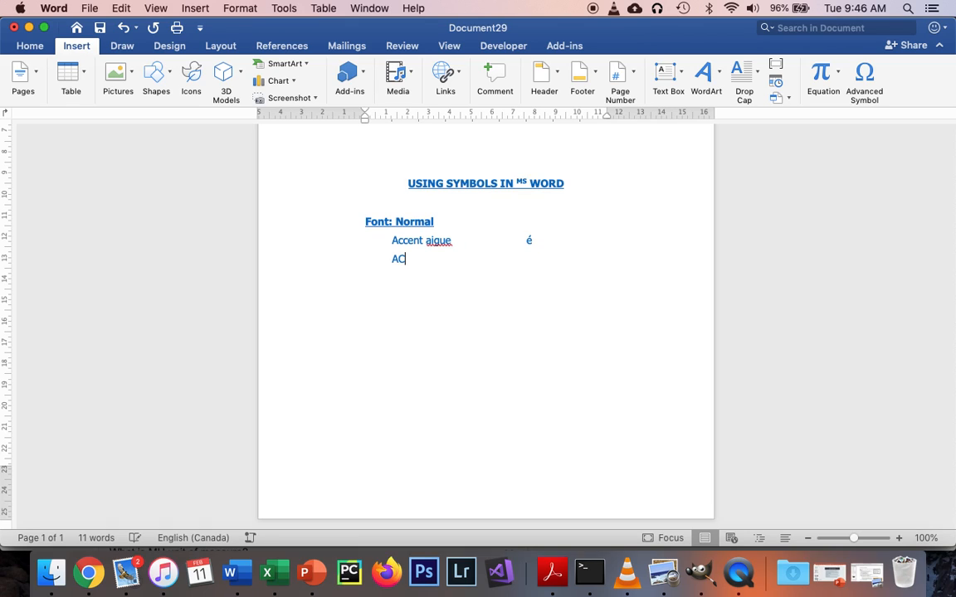
type("ccent C")
key("BackSpace")
type("circon")
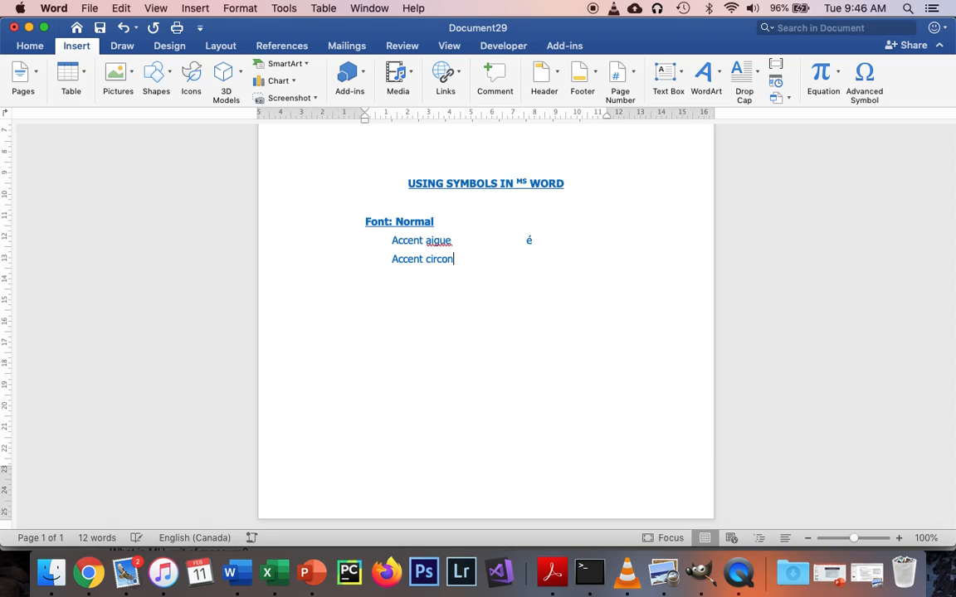
type("flexe")
key("Tab")
Add the line "Font: Webdings" after a blank line and make it bold and underlined.
key("Return")
key("Return")
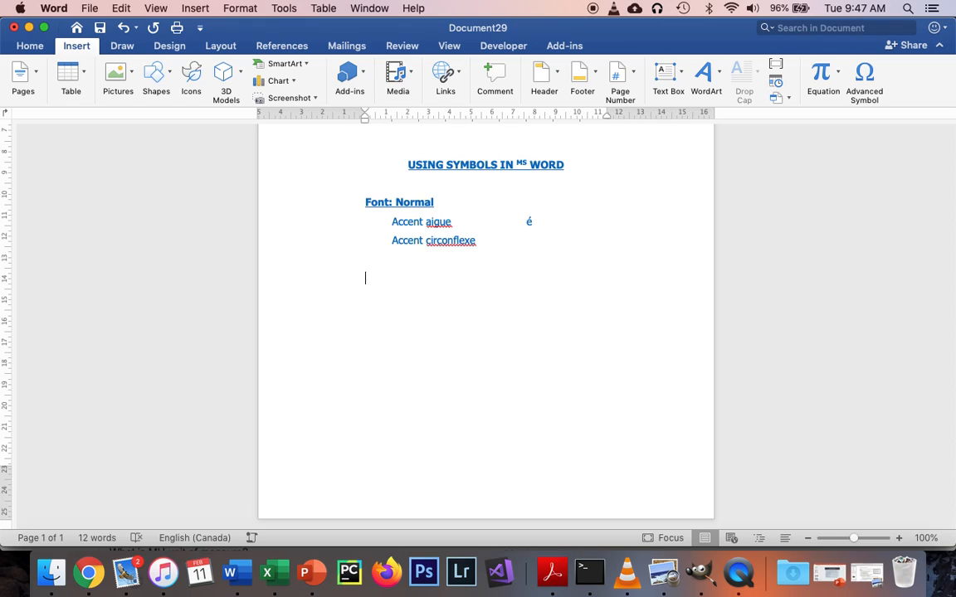
type("Font")
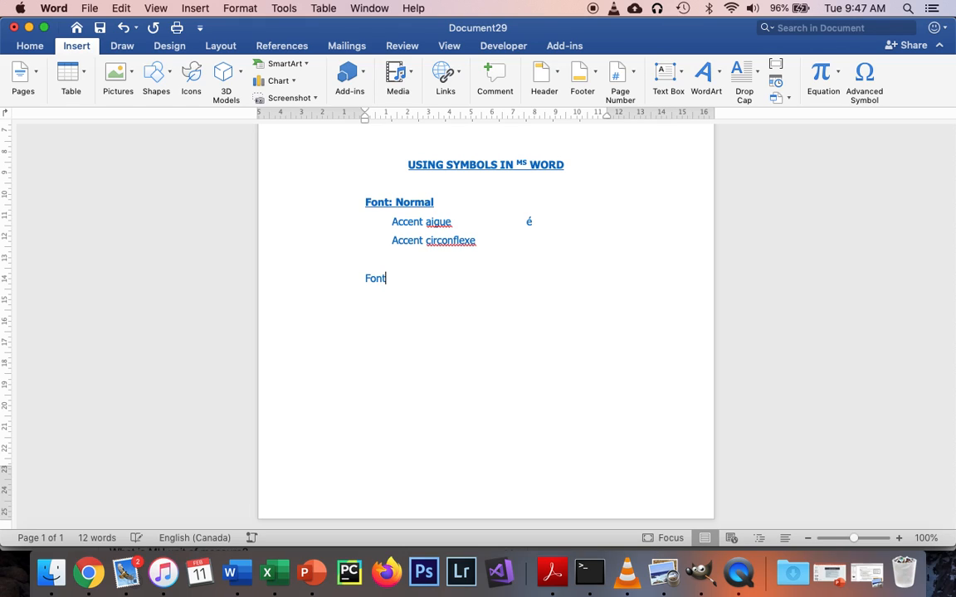
type(": Webdings")
key("shift+super+Left")
key("super+b")
key("super+u")
key("Right")
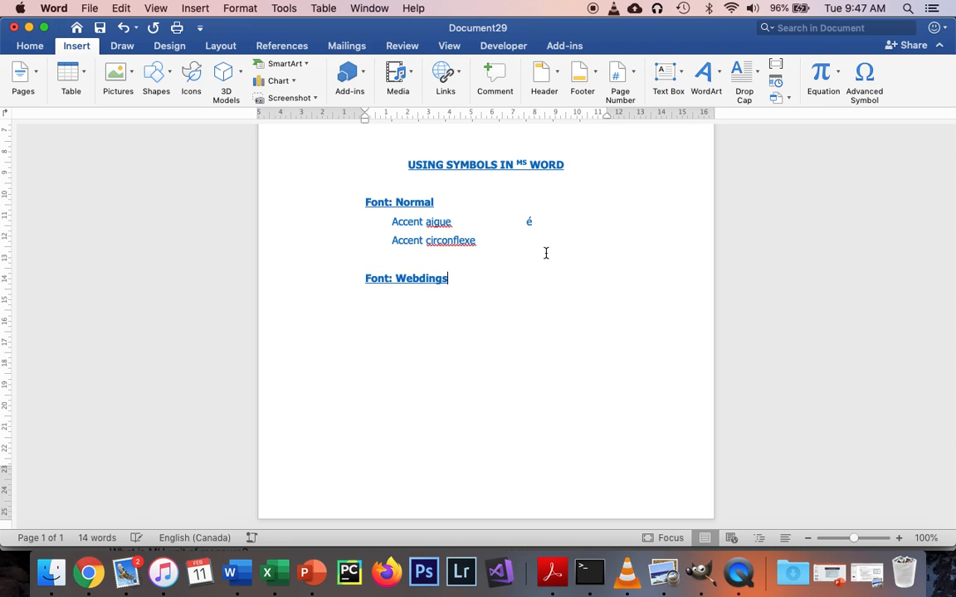
Add an indented line reading "Alien" under "Font: Webdings", followed by four tab stops to line up with the é.
key("Return")
key("Tab")
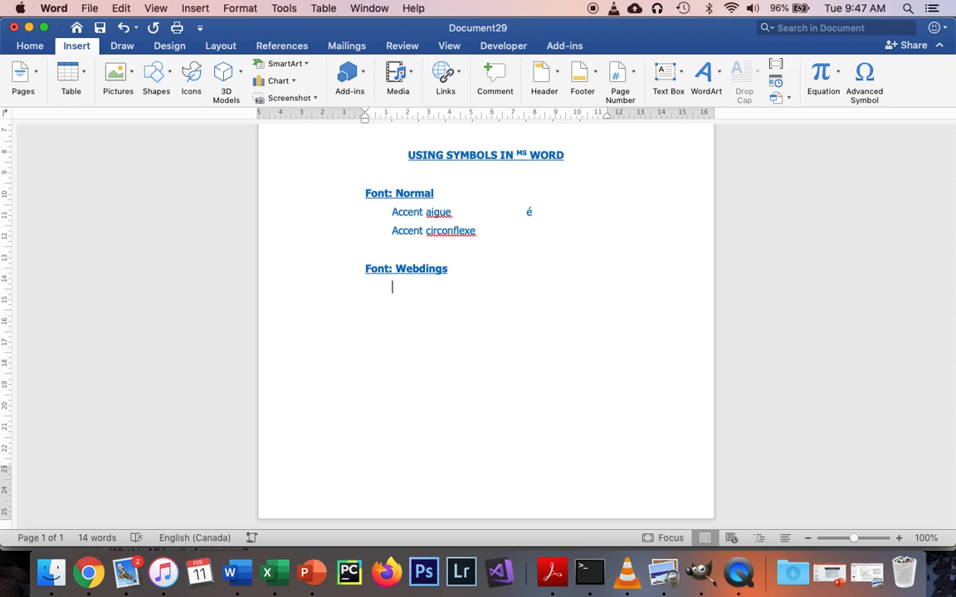
type("Alien")
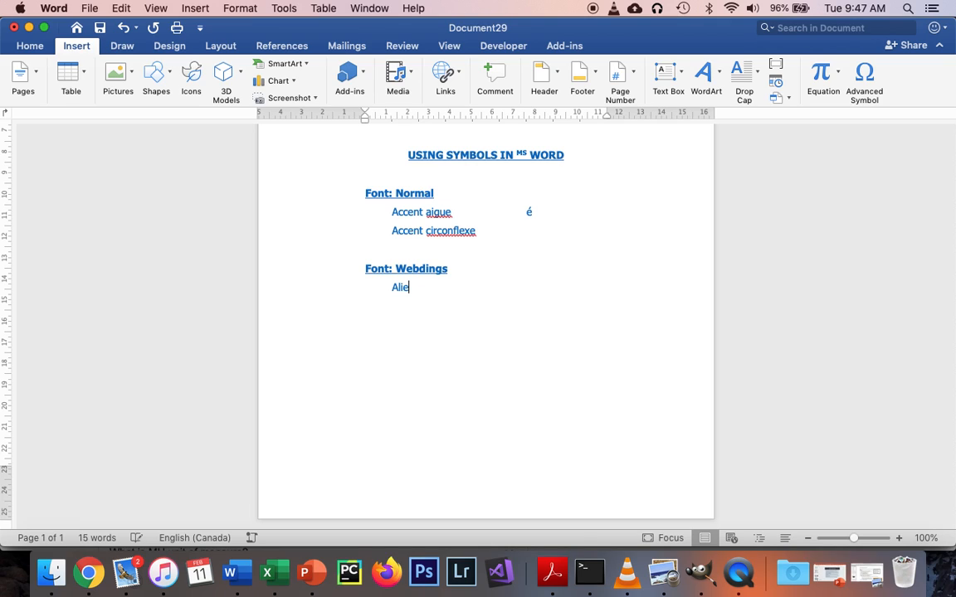
key("Tab")
key("Tab")
key("Tab")
key("Tab")
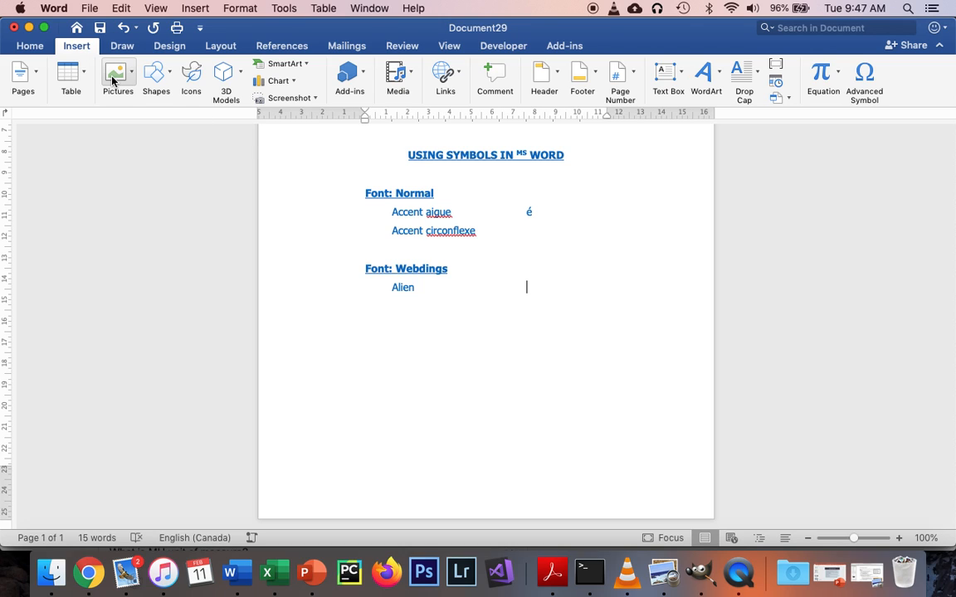
Open the advanced symbol dialog and set its font to Webdings.
left_click(866, 83)
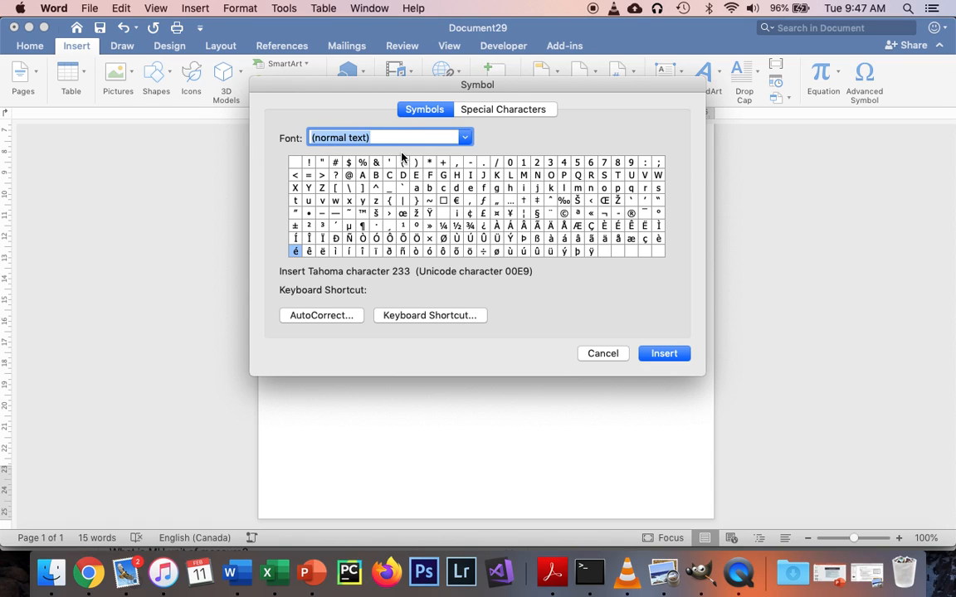
left_click(465, 138)
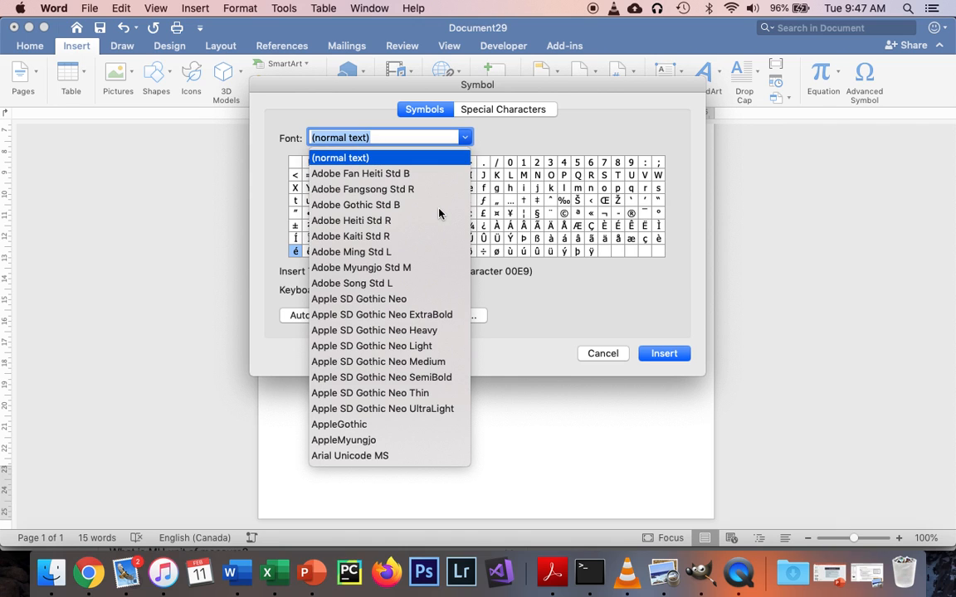
scroll(439, 214, "down", 5)
scroll(439, 214, "up", 10)
scroll(439, 214, "up", 2)
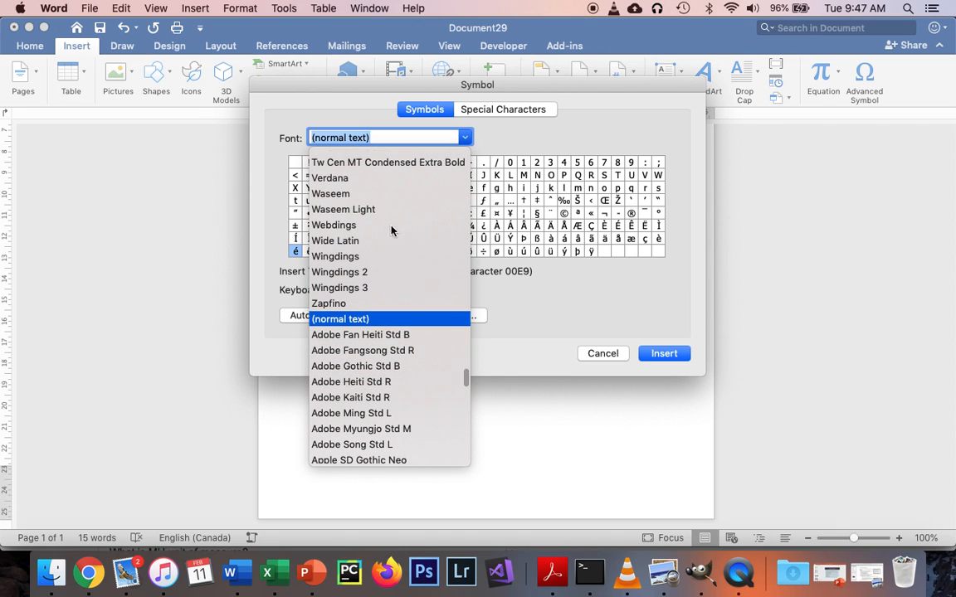
left_click(362, 226)
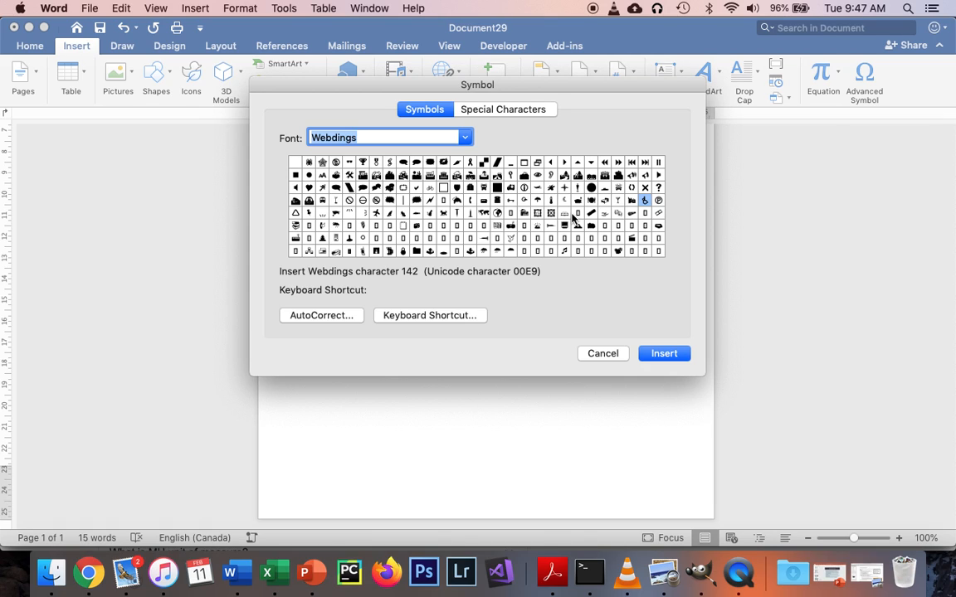
Examine the Webdings symbols one by one for a suitable alien symbol.
left_click(465, 213)
key("Right")
key("Right")
key("Right")
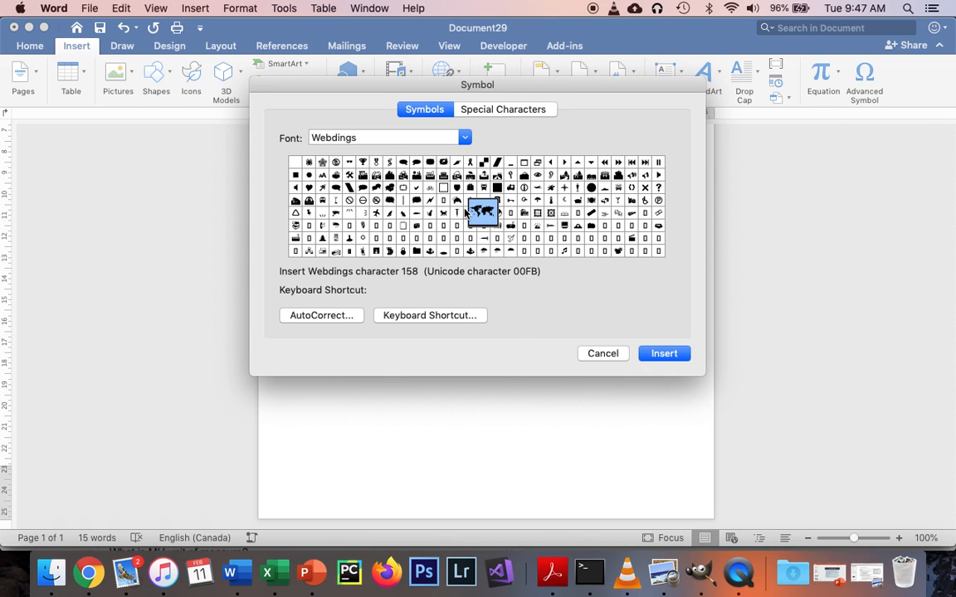
key("Up")
key("Right")
key("Up")
key("Up")
key("Up")
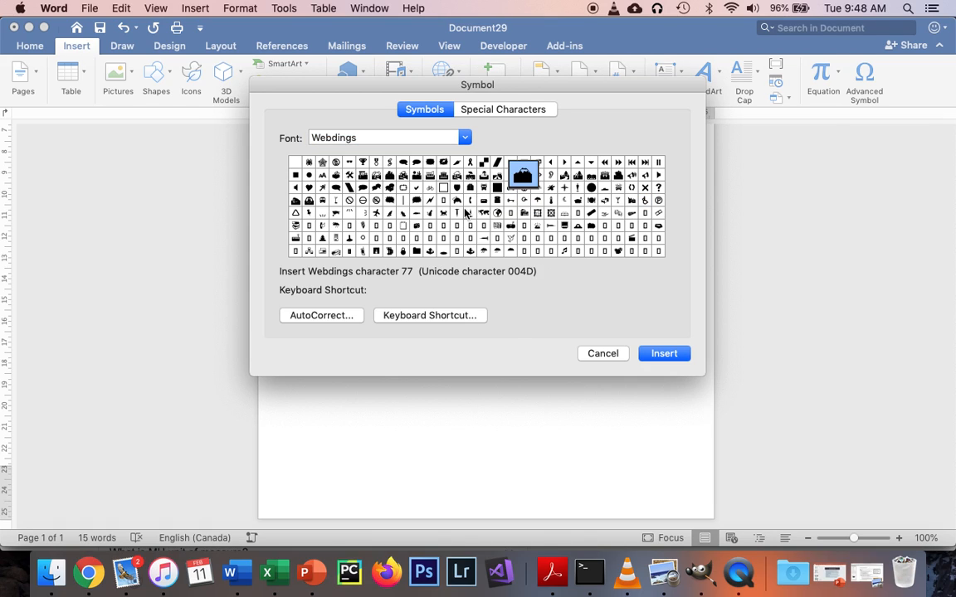
key("Left")
key("Left")
key("Left")
key("Left")
key("Left")
key("Left")
key("Left")
key("Left")
key("Left")
key("Left")
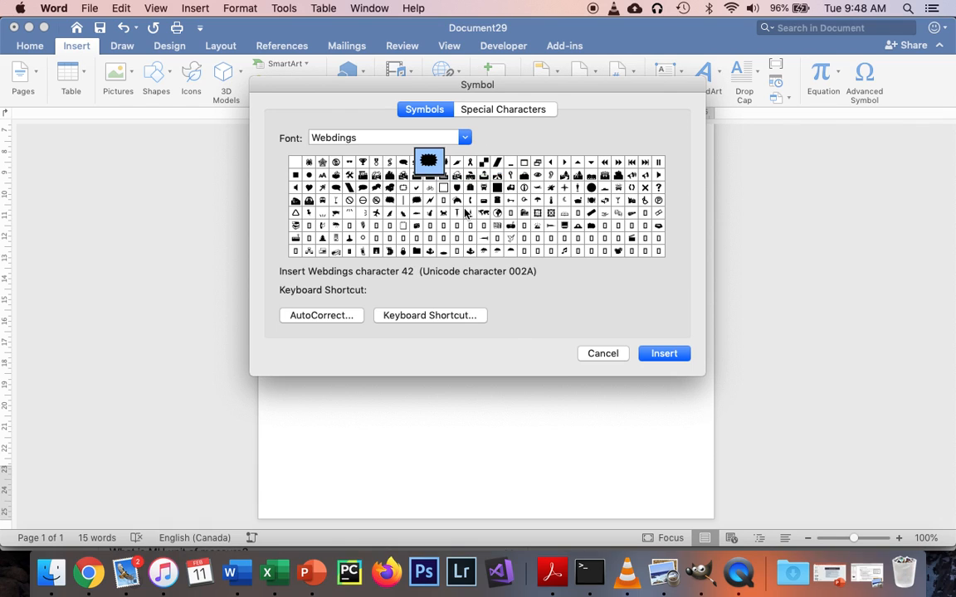
key("Left")
key("Left")
key("Left")
key("Left")
key("Left")
key("Left")
key("Left")
key("Right")
key("Right")
key("Right")
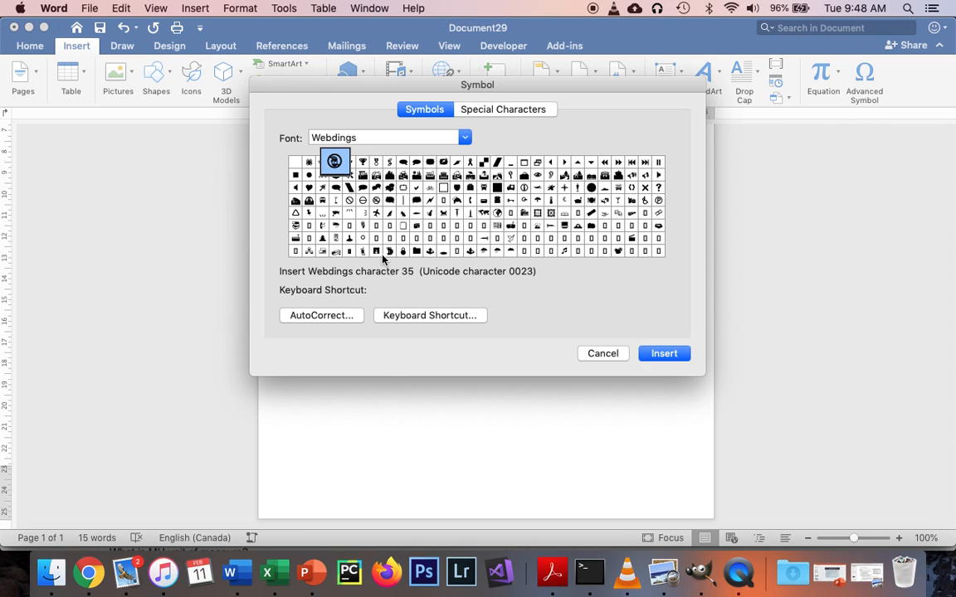
left_click(295, 200)
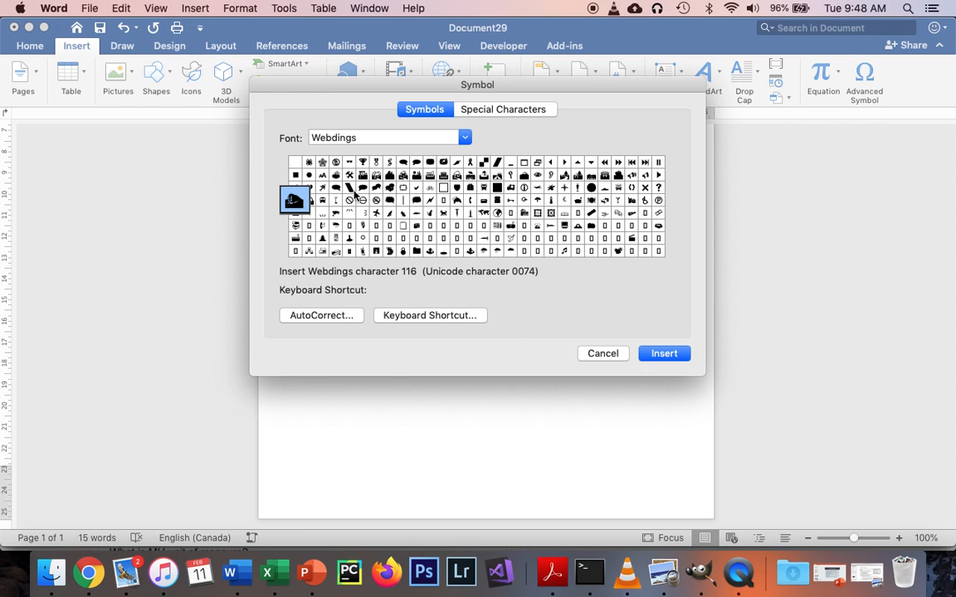
left_click(347, 174)
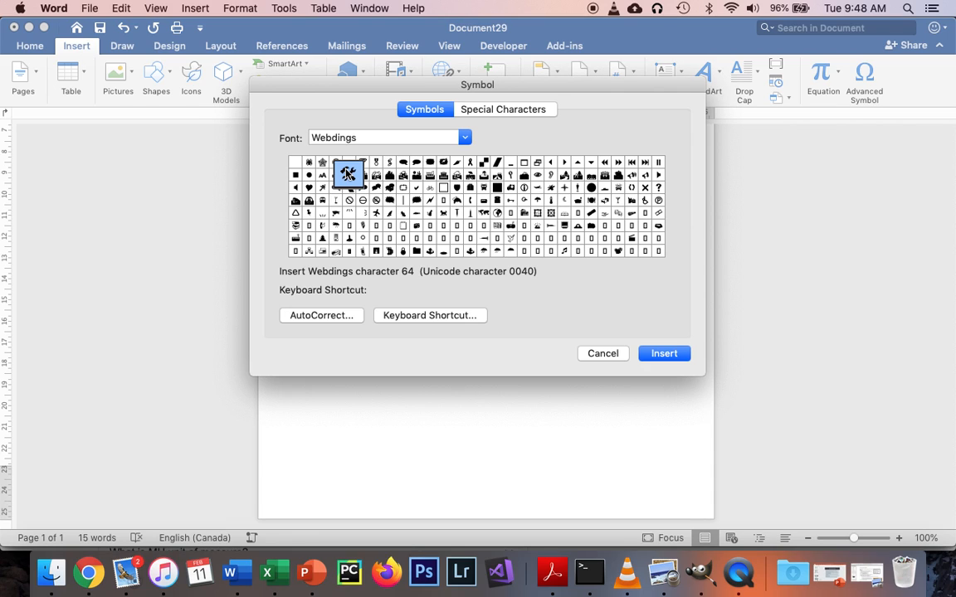
key("Right")
key("Right")
key("Right")
key("Right")
key("Right")
key("Right")
key("Right")
key("Down")
key("Down")
key("Down")
key("Down")
key("Right")
key("Right")
key("Right")
key("Right")
key("Down")
key("Down")
key("Left")
key("Left")
key("Left")
key("Left")
key("Left")
key("Left")
key("Left")
key("Left")
key("Left")
key("Left")
key("Left")
key("Left")
key("Left")
key("Up")
key("Up")
key("Up")
key("Up")
key("Up")
key("Up")
key("Up")
key("Right")
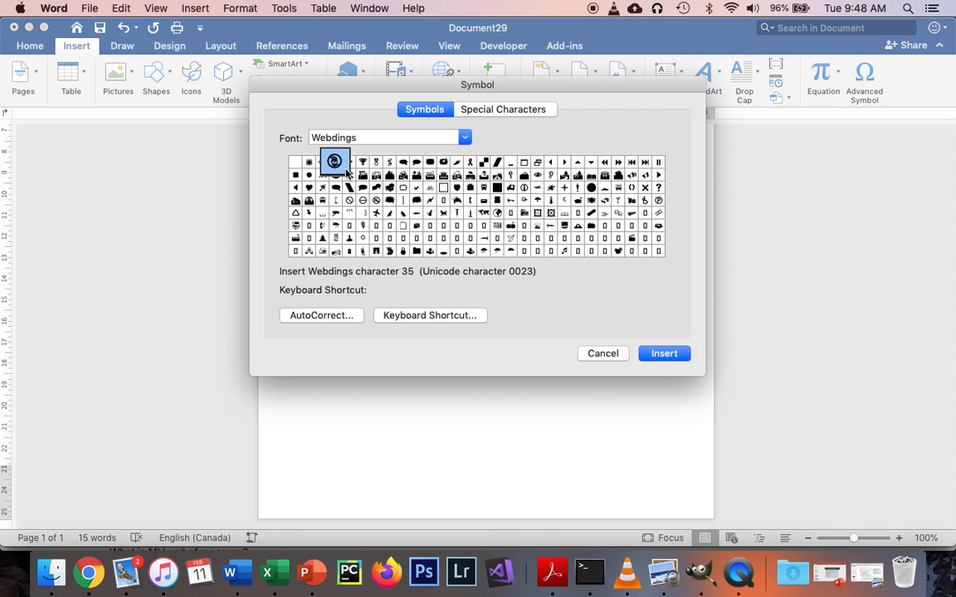
Insert Webdings character 36 on the "Alien" line.
key("Right")
key("Left")
key("Right")
key("Return")
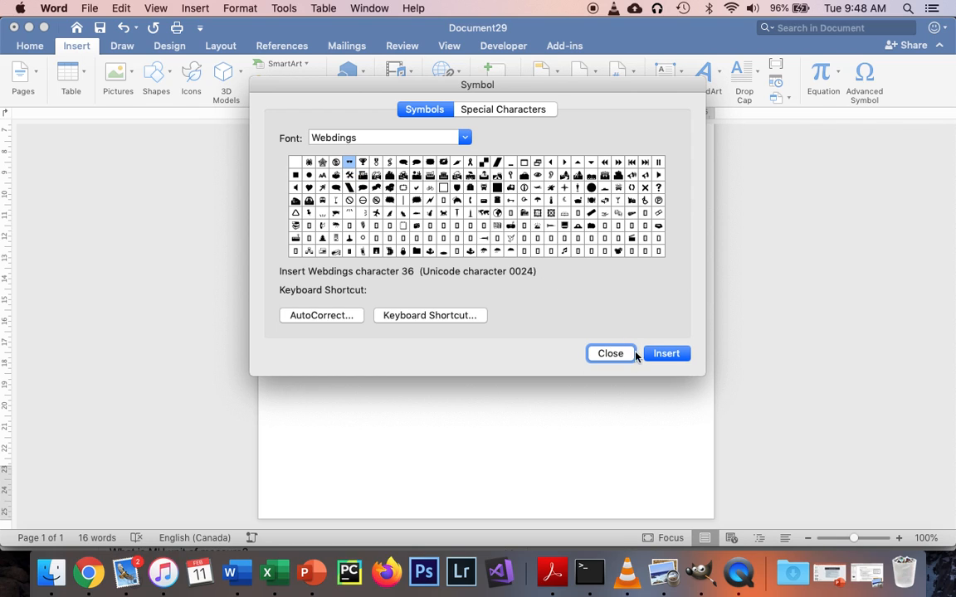
Close the symbol dialog and start a new line below the "Alien" line.
left_click(624, 354)
left_click_drag(541, 286, 529, 287)
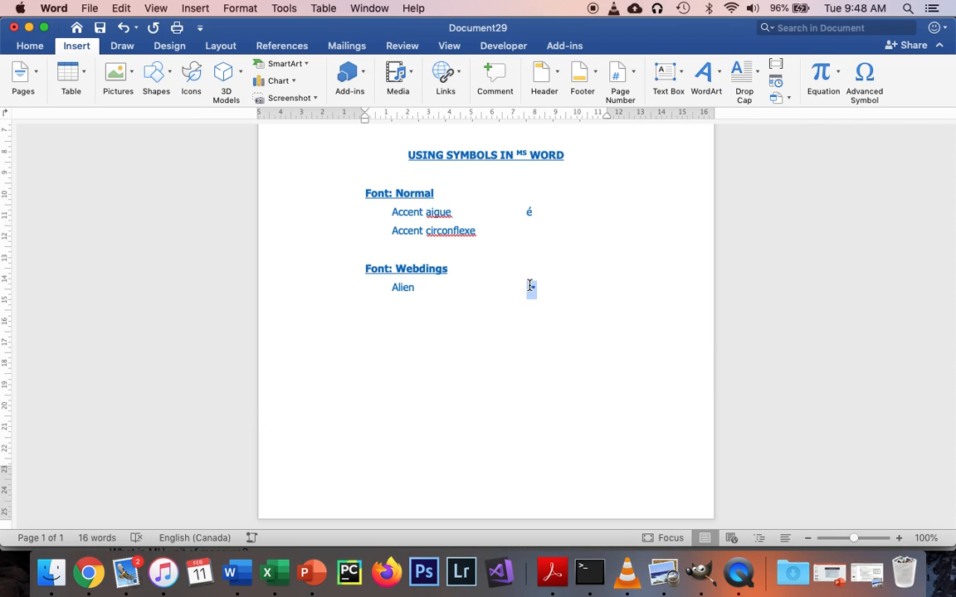
left_click(584, 300)
key("Return")
type("Air")
key("BackSpace")
key("BackSpace")
key("BackSpace")
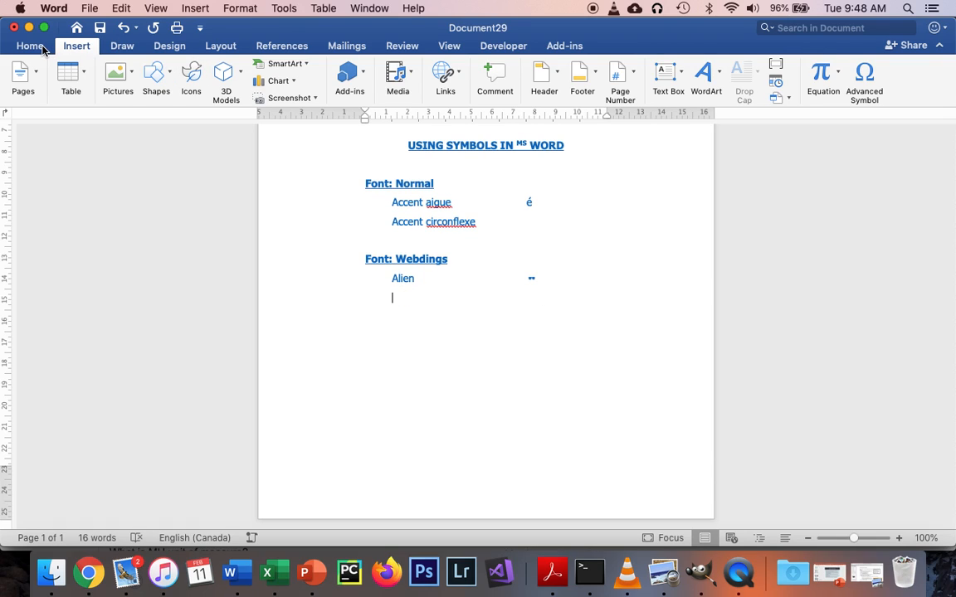
Switch the new line's font to Tahoma and enter "Plane", followed by four tab stops to line up with the alien symbol.
left_click(37, 46)
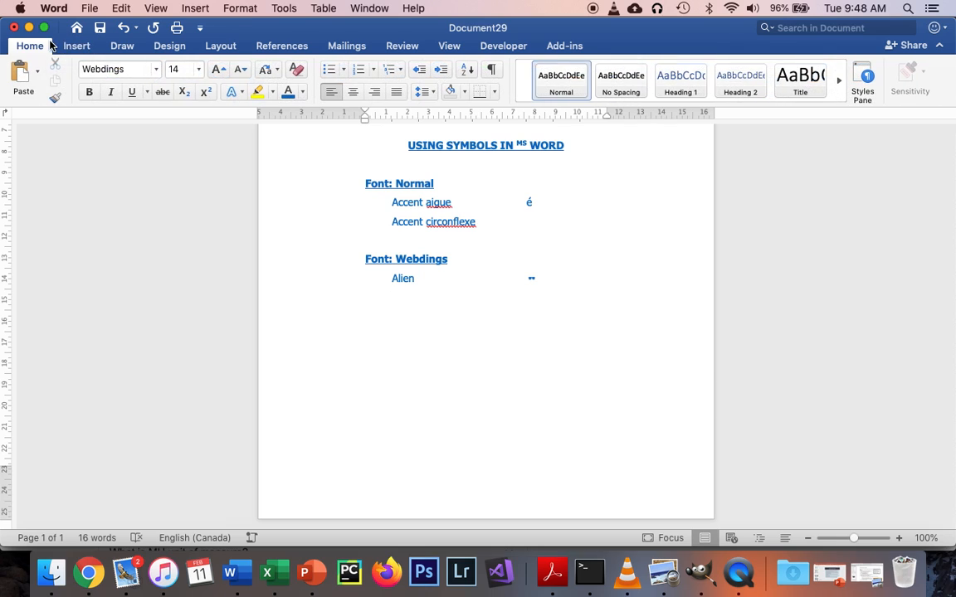
left_click(155, 70)
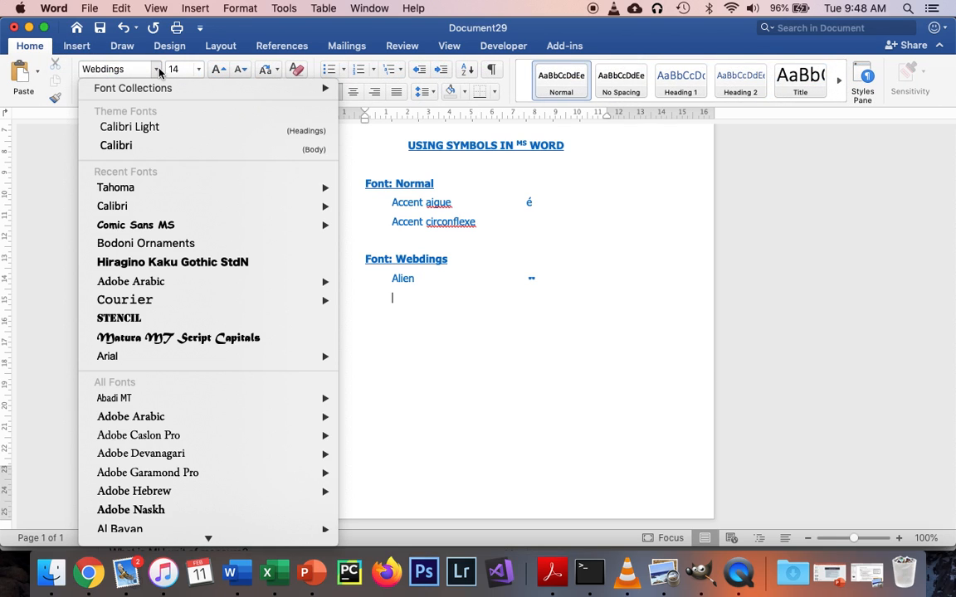
left_click(145, 187)
type("Plane")
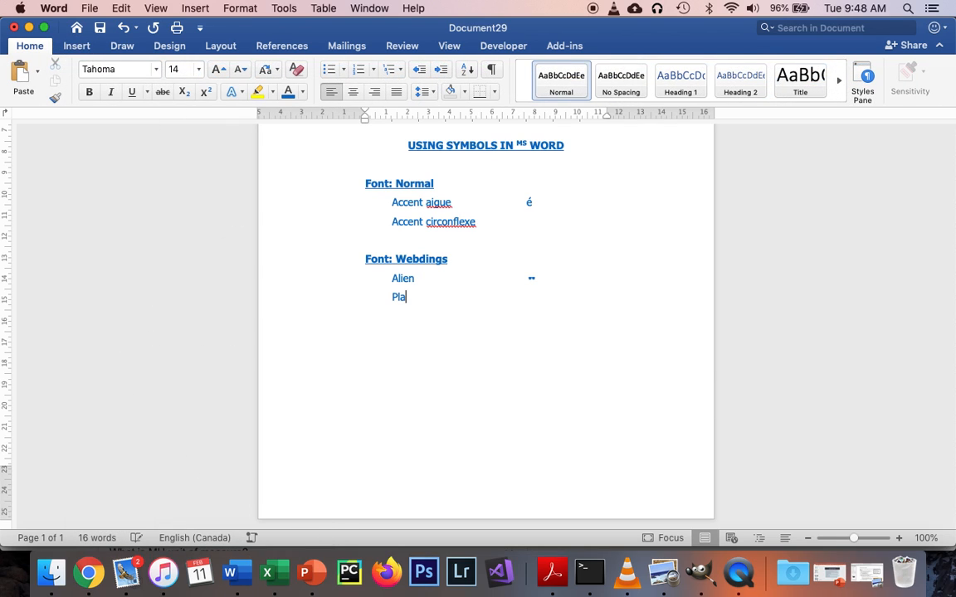
key("Tab")
key("Tab")
key("Tab")
key("Tab")
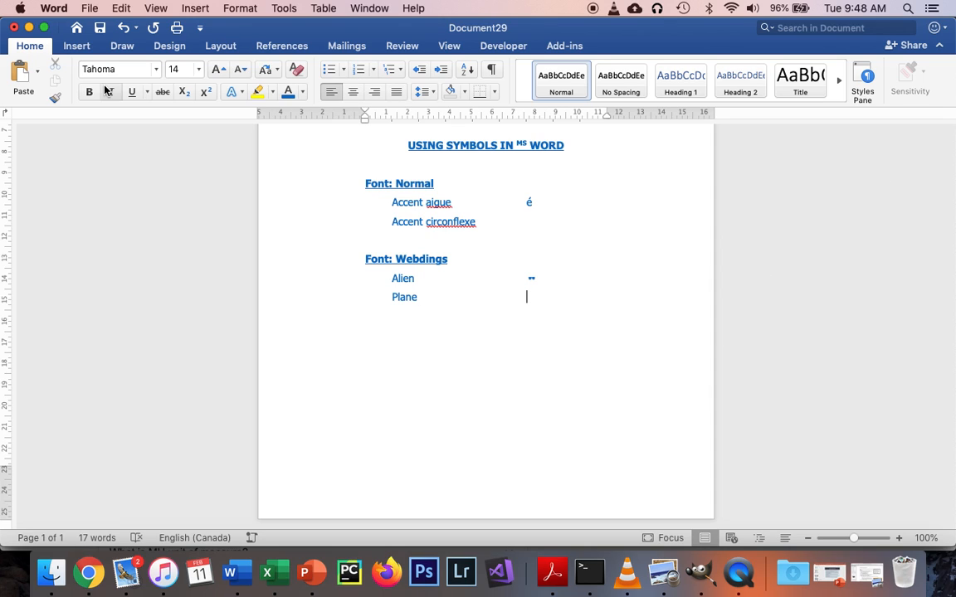
Open the advanced symbol dialog and set its font to Webdings for the "Plane" line.
key("alt+n")
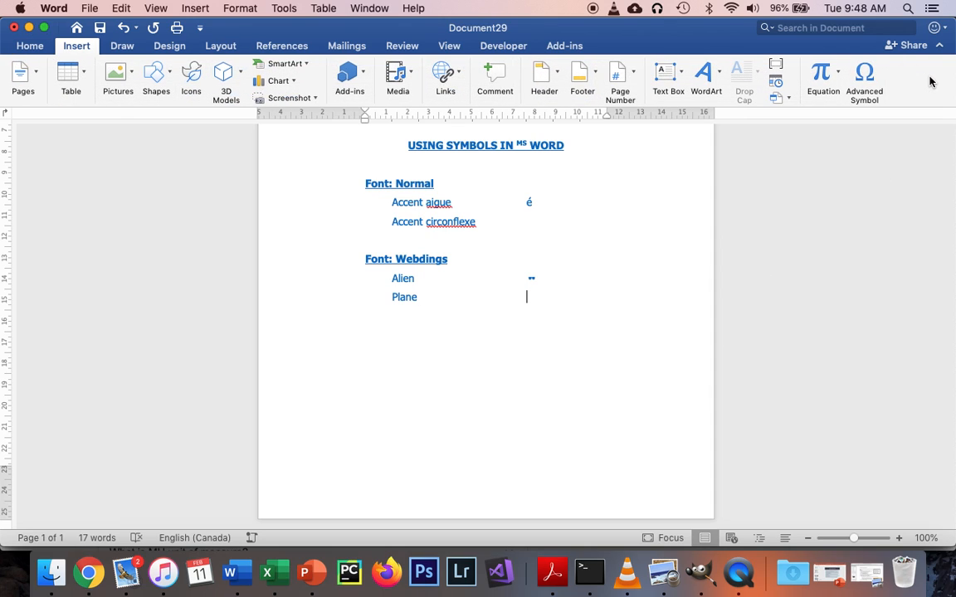
left_click(873, 79)
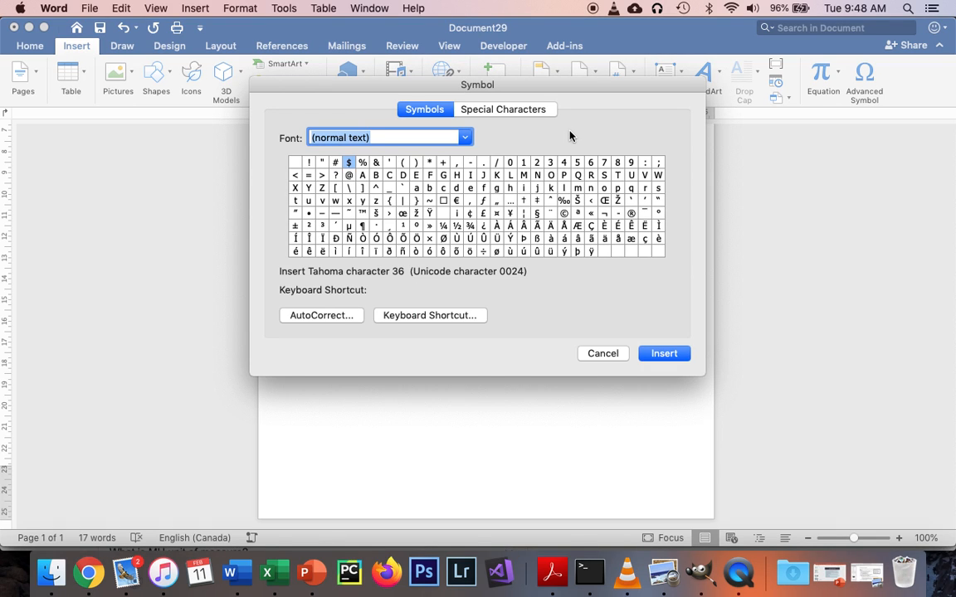
left_click(465, 140)
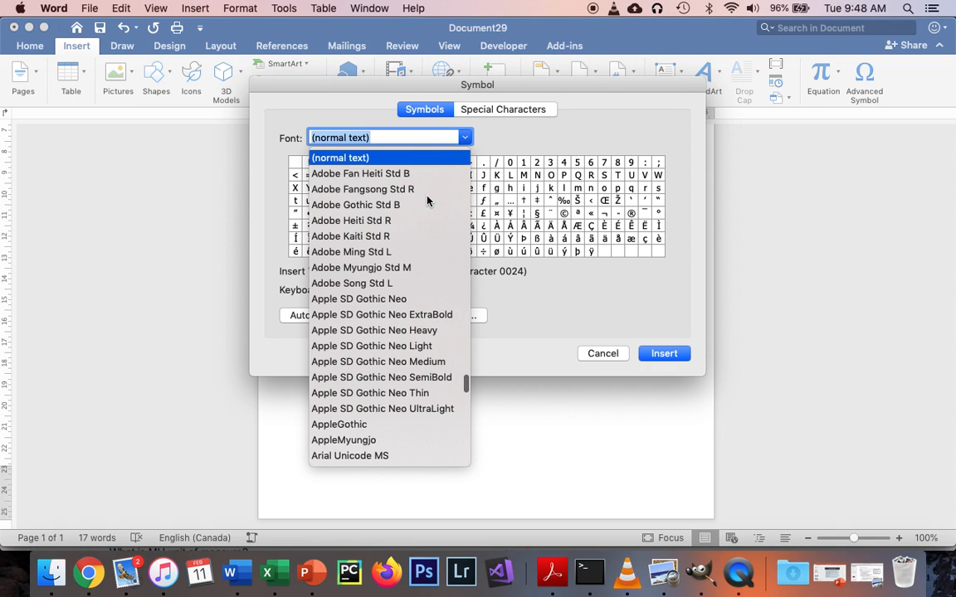
scroll(429, 198, "up", 5)
left_click(390, 205)
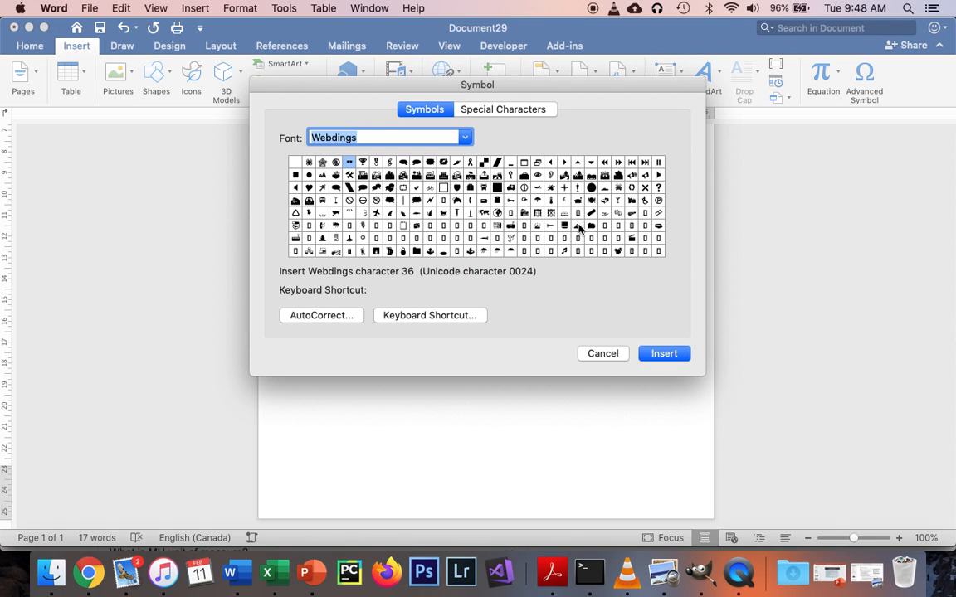
Insert the airplane symbol, Webdings character 150, on the "Plane" line and close the symbol dialog.
left_click(377, 215)
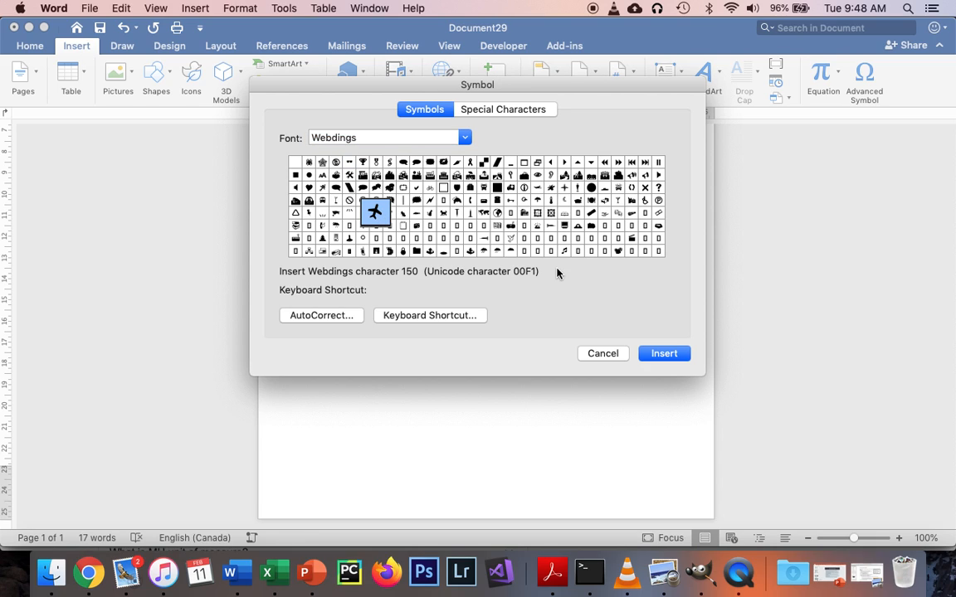
left_click(676, 355)
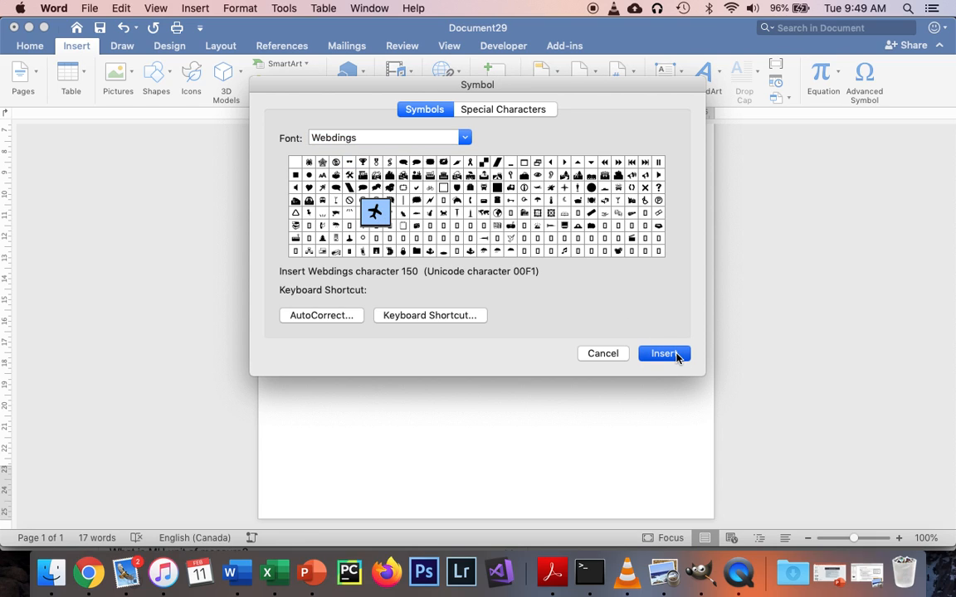
left_click(609, 354)
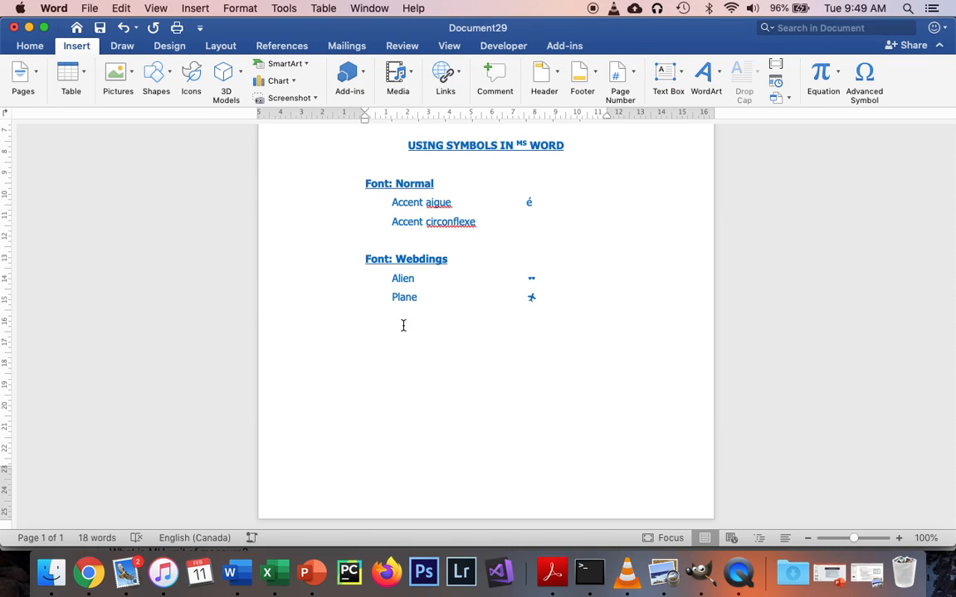
Reopen the advanced symbol dialog and look through the fonts available for symbols.
left_click(876, 93)
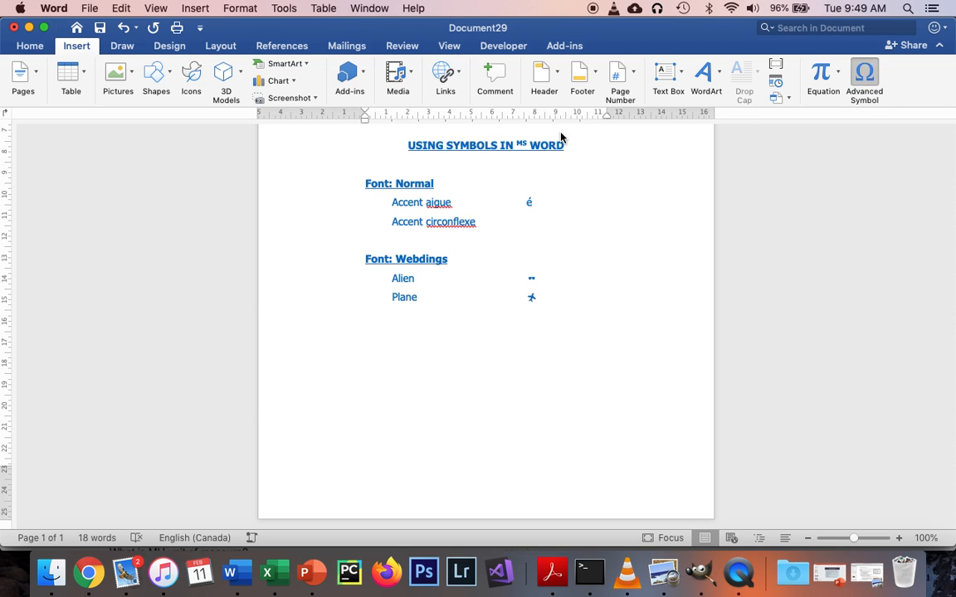
left_click(465, 137)
scroll(459, 215, "up", 5)
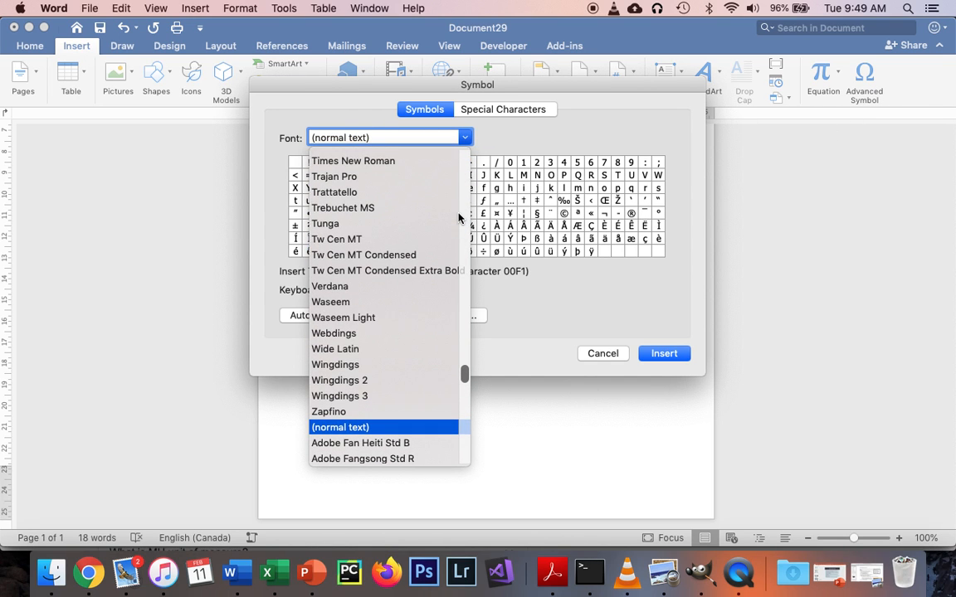
left_click(467, 137)
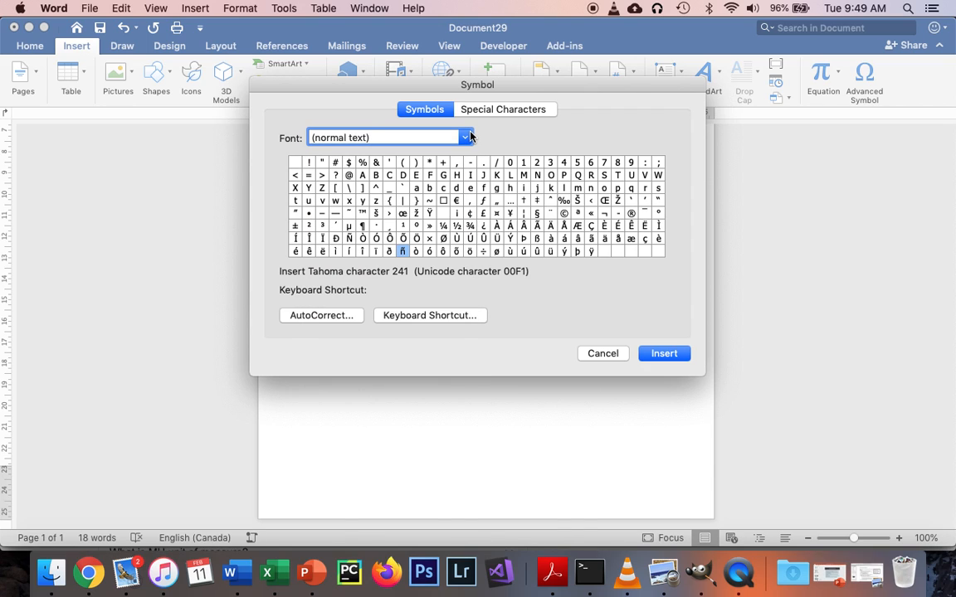